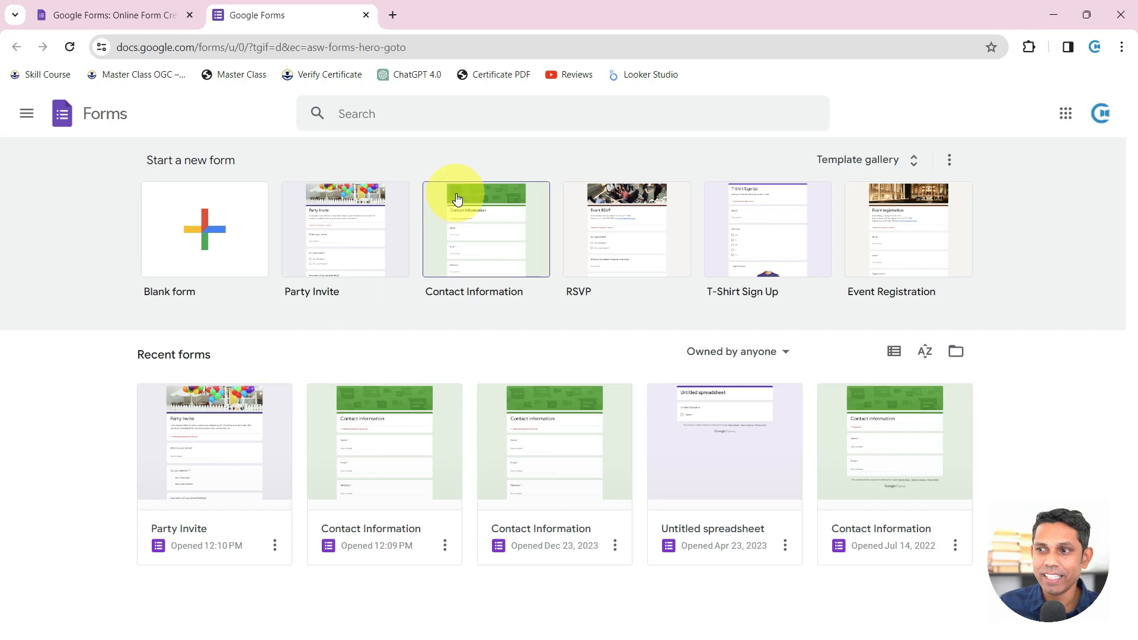
Step: Open the Contact Information template, look through its questions, and return to the forms home page
left_click(465, 225)
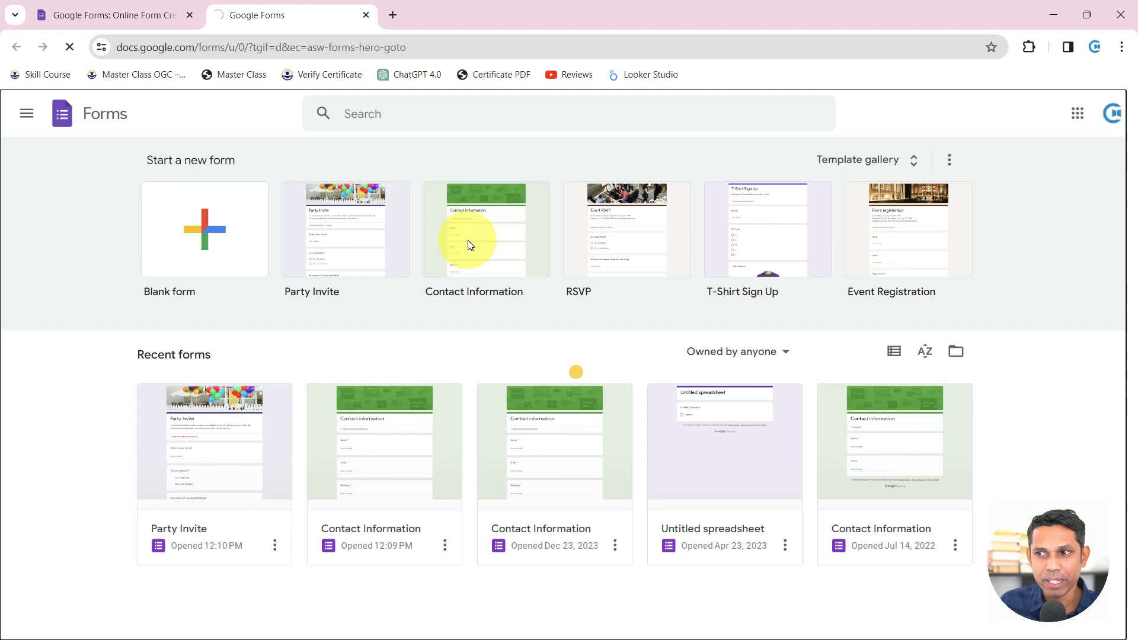
scroll(468, 236, "down", 2)
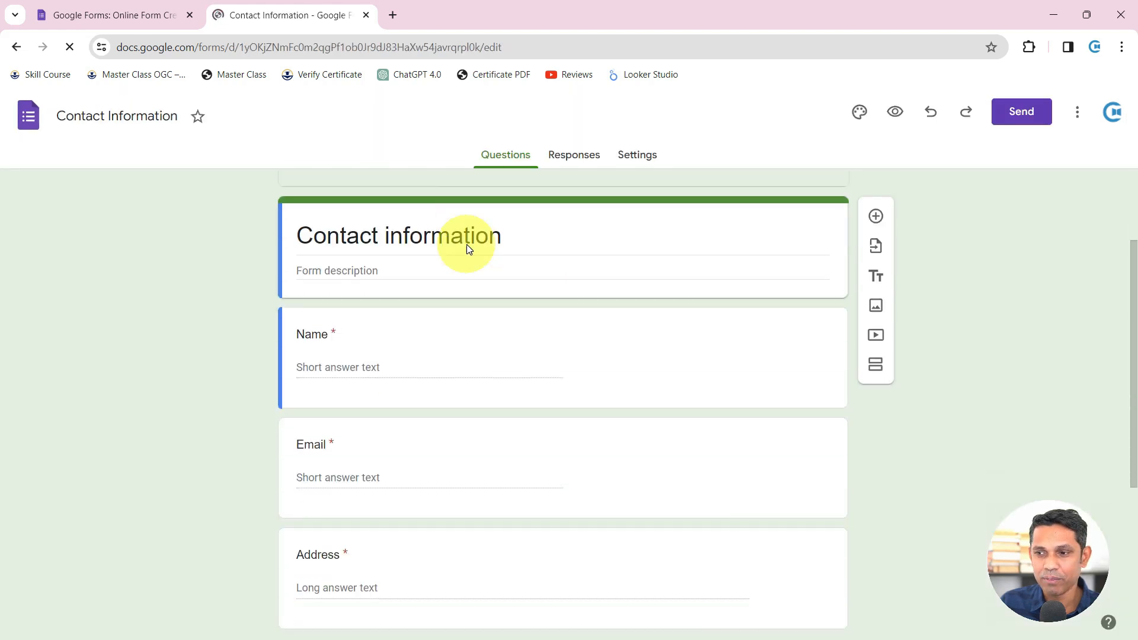
scroll(427, 286, "down", 4)
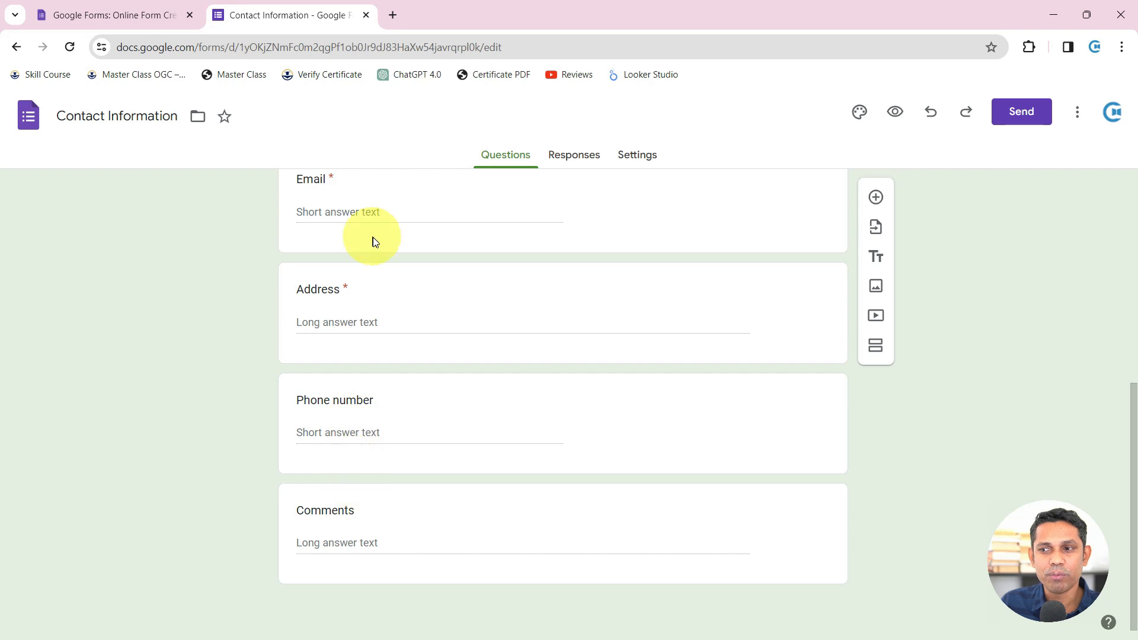
scroll(389, 376, "up", 6)
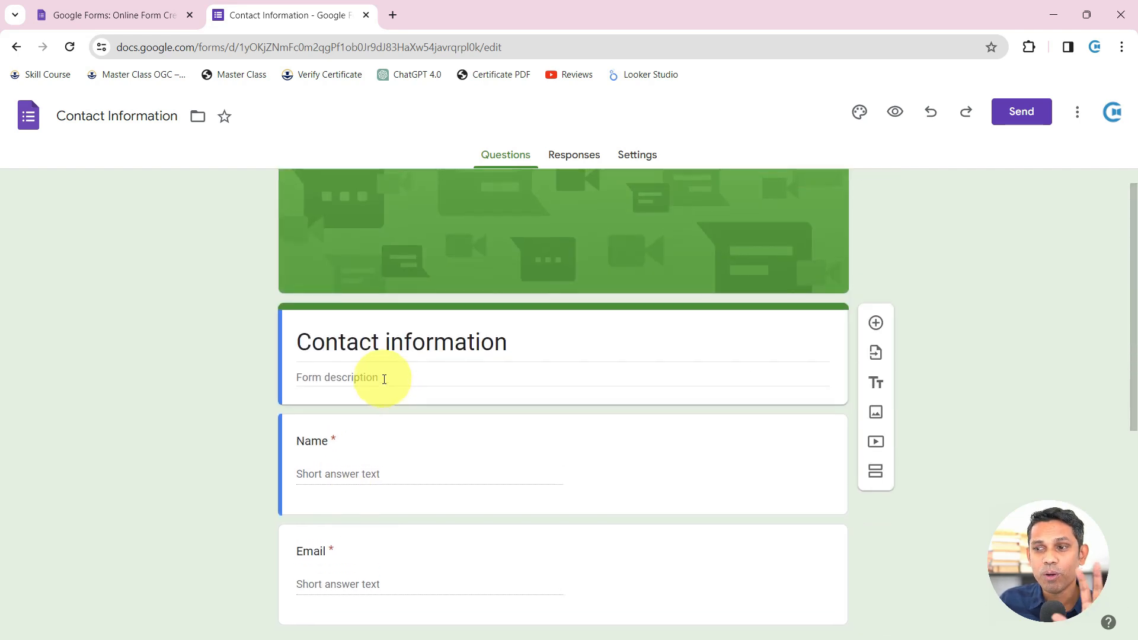
scroll(385, 380, "up", 1)
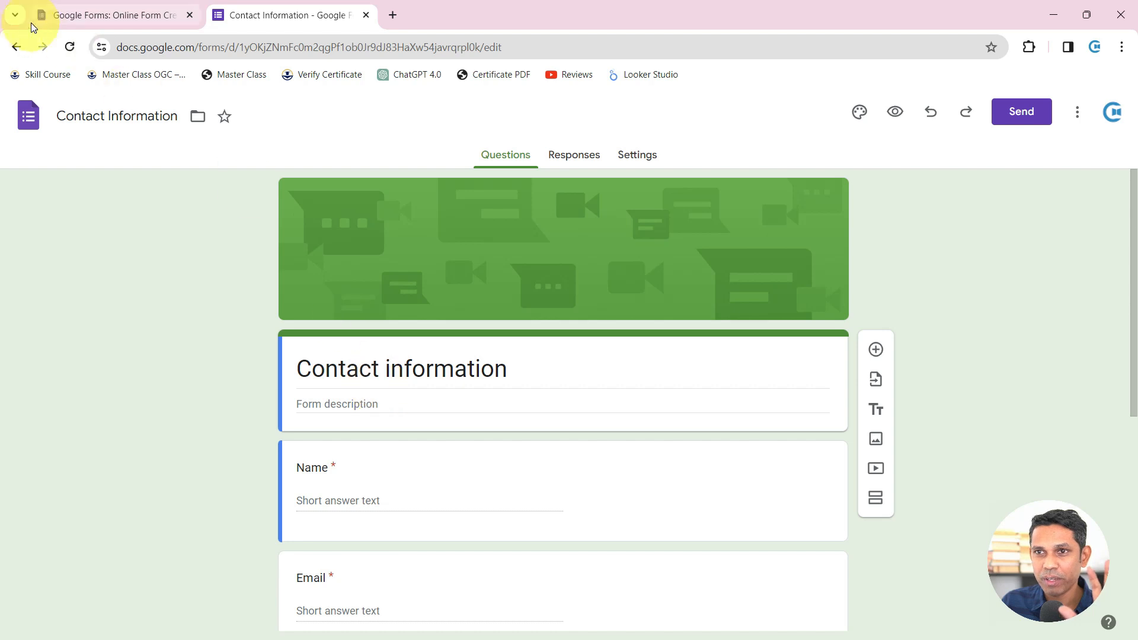
left_click(16, 47)
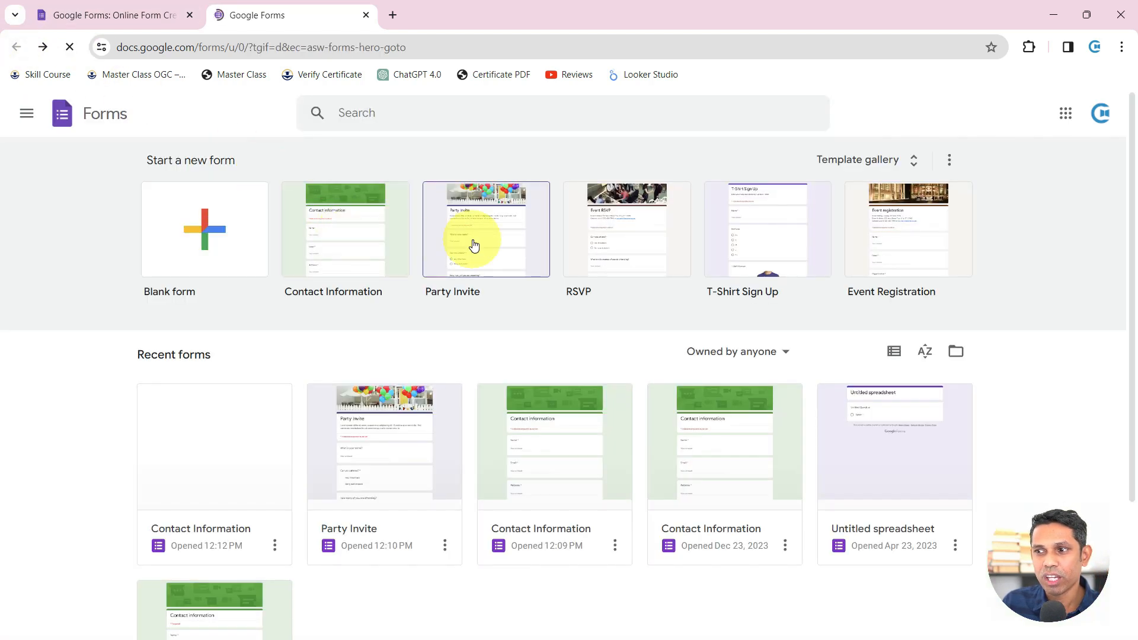
Step: Open the T-Shirt Sign Up template, look through its questions, and return to the forms home page
left_click(764, 251)
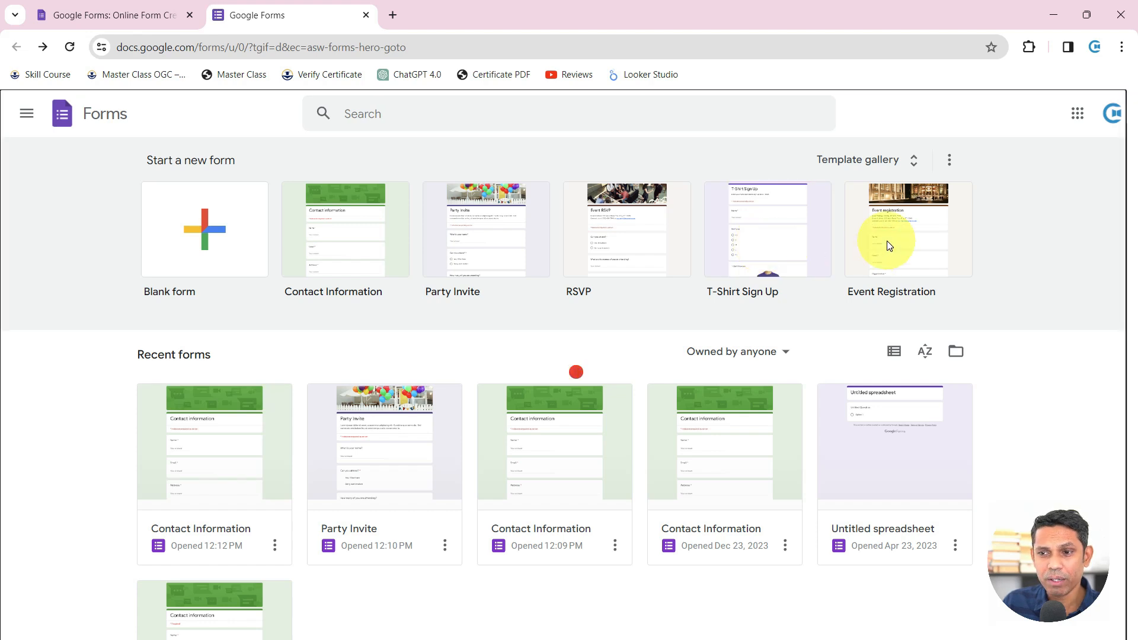
left_click(224, 240)
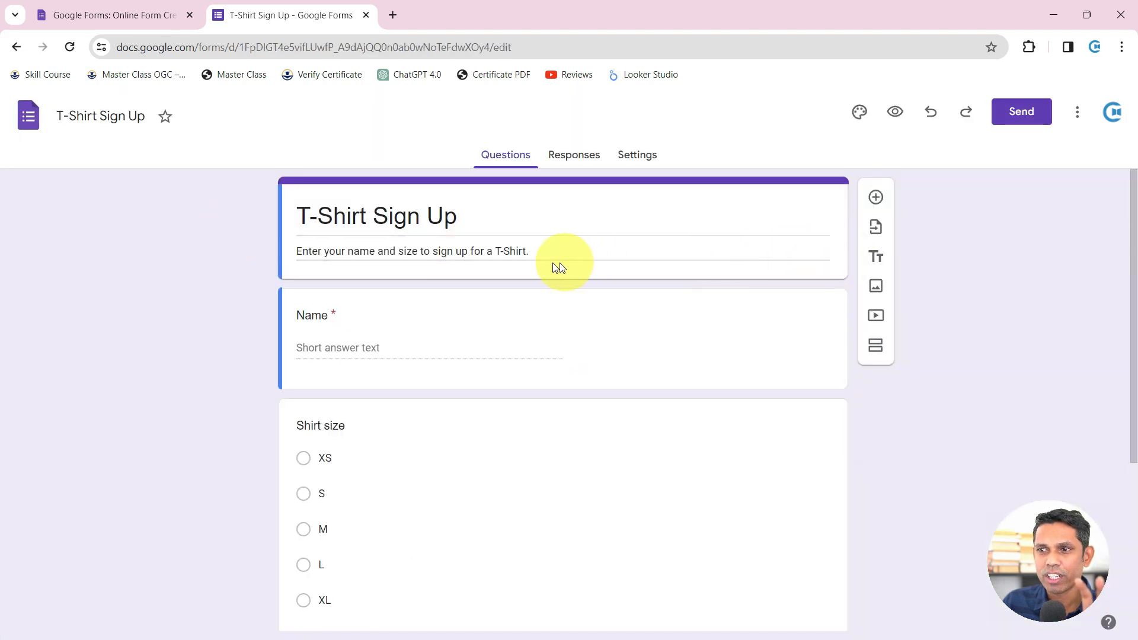
scroll(397, 280, "down", 2)
scroll(359, 295, "down", 5)
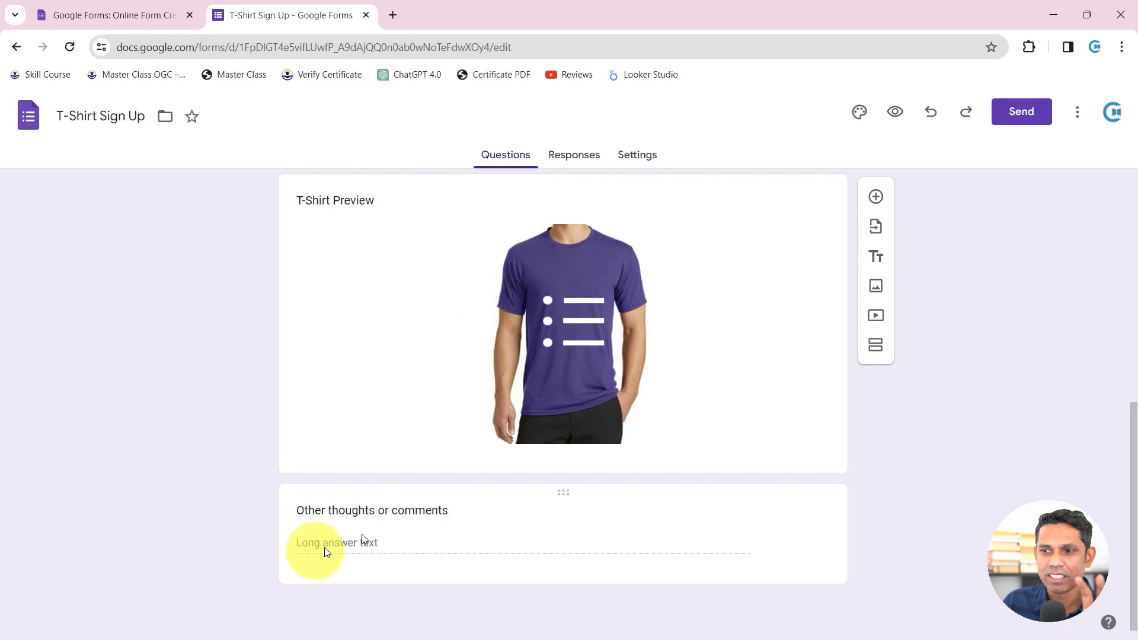
scroll(487, 412, "up", 7)
left_click(16, 47)
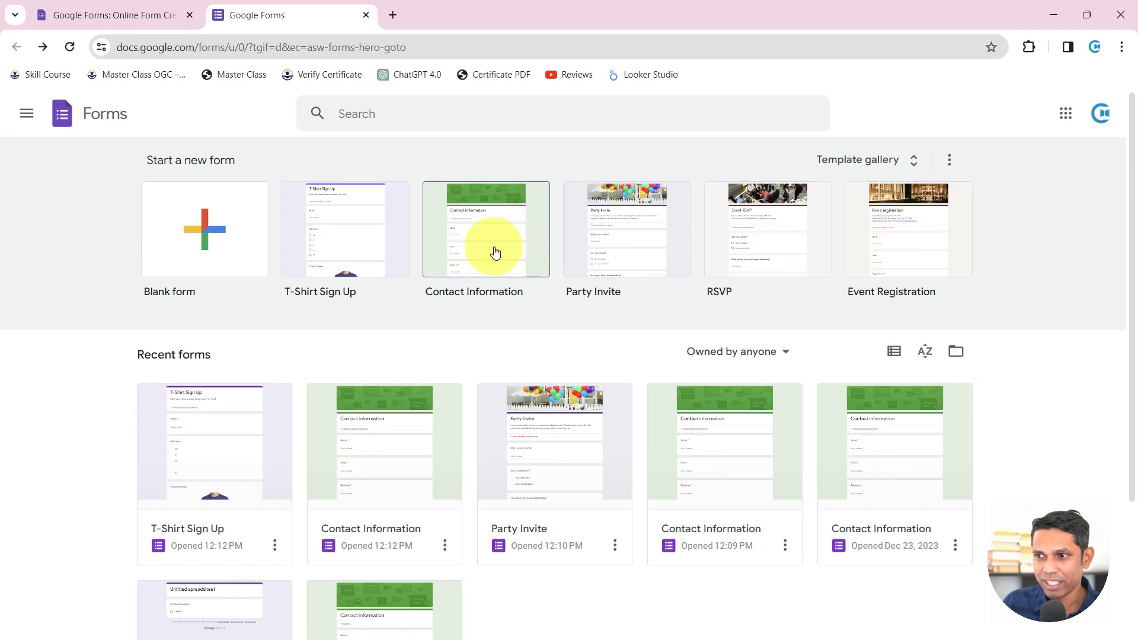
Step: Create a new blank form and open its title for editing
left_click(186, 233)
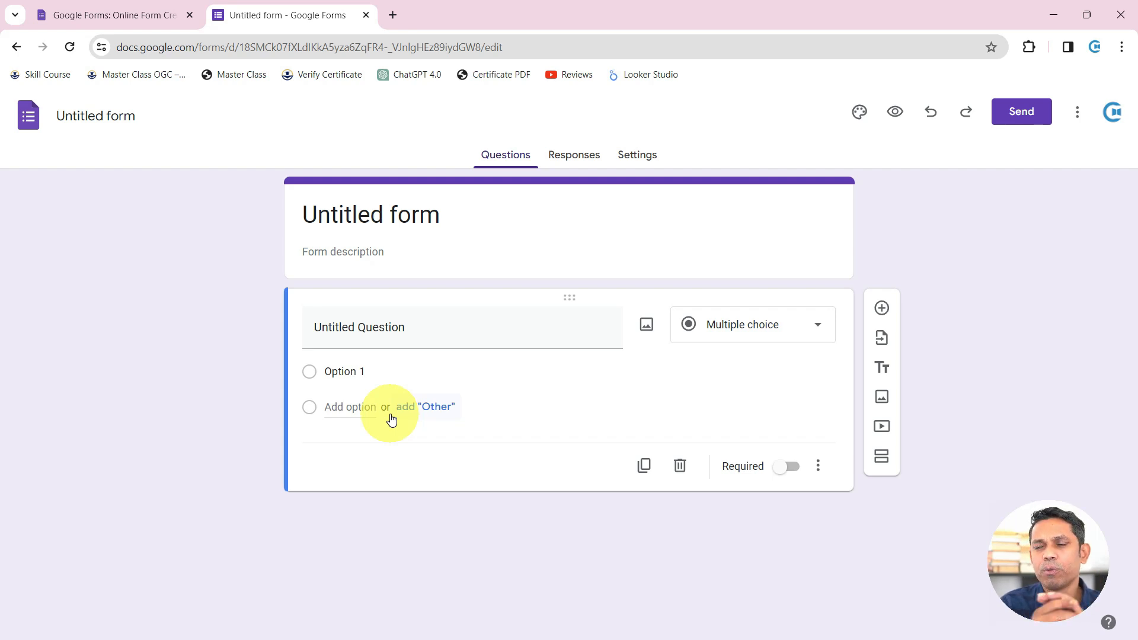
left_click(361, 221)
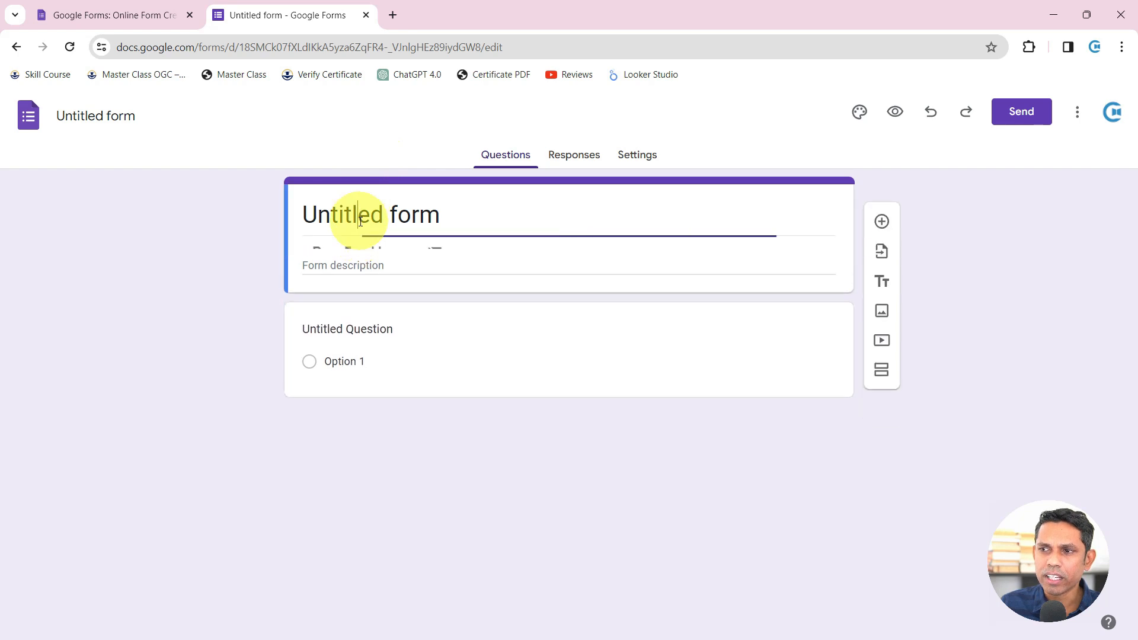
double_click(360, 221)
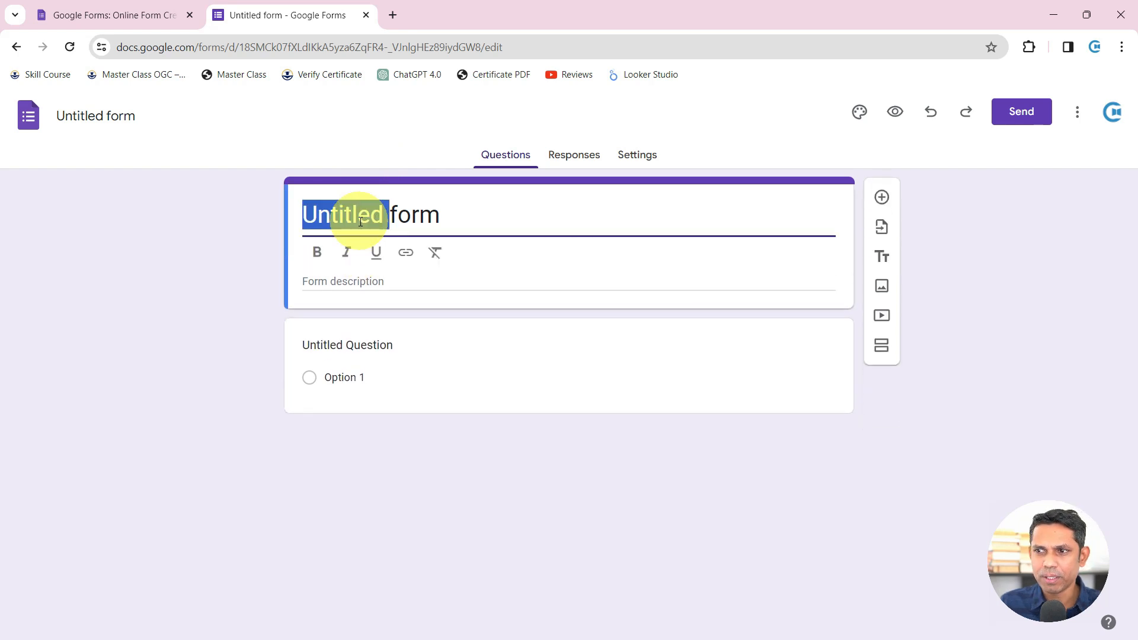
key("ctrl+a")
key("BackSpace")
key("ctrl+z")
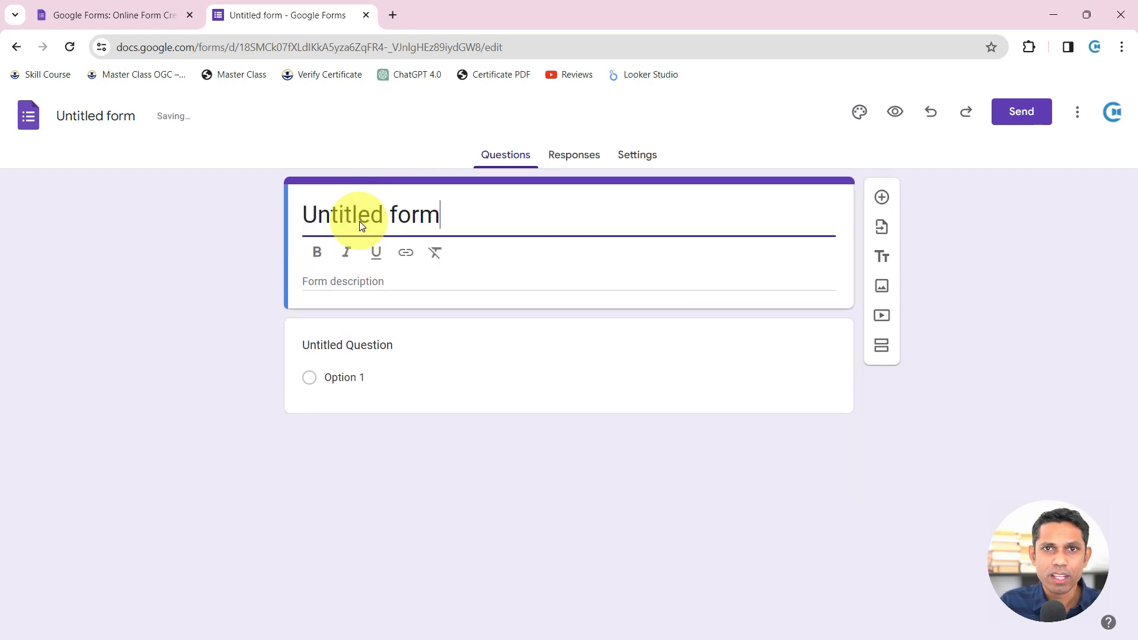
key("BackSpace")
key("BackSpace")
key("BackSpace")
key("BackSpace")
key("BackSpace")
key("BackSpace")
key("BackSpace")
key("BackSpace")
key("BackSpace")
key("BackSpace")
key("BackSpace")
key("BackSpace")
key("BackSpace")
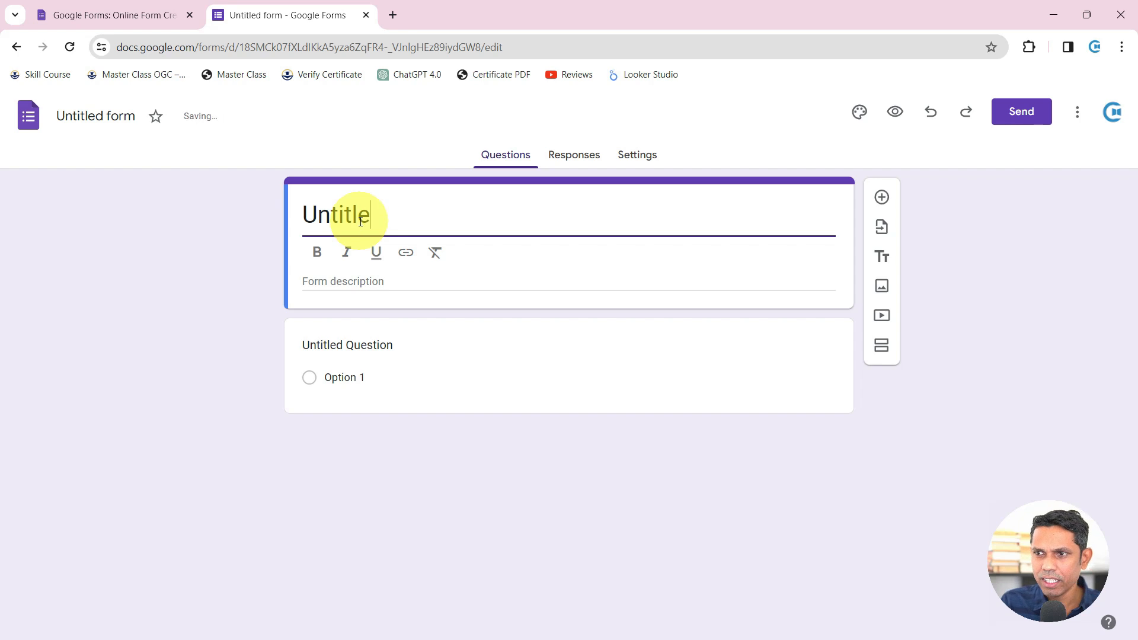
key("ctrl+z")
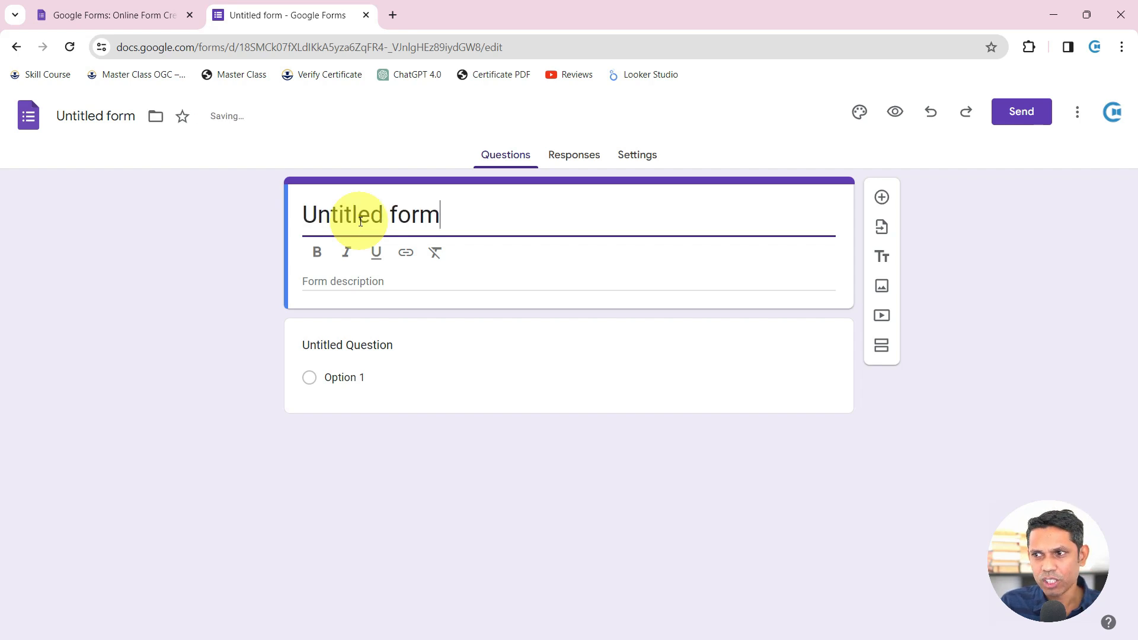
Step: Replace the form's title with "Skill Course Feedback form" and open the form description for editing
key("BackSpace")
key("BackSpace")
key("BackSpace")
key("BackSpace")
key("BackSpace")
key("BackSpace")
key("BackSpace")
key("BackSpace")
key("BackSpace")
key("BackSpace")
key("BackSpace")
key("BackSpace")
key("BackSpace")
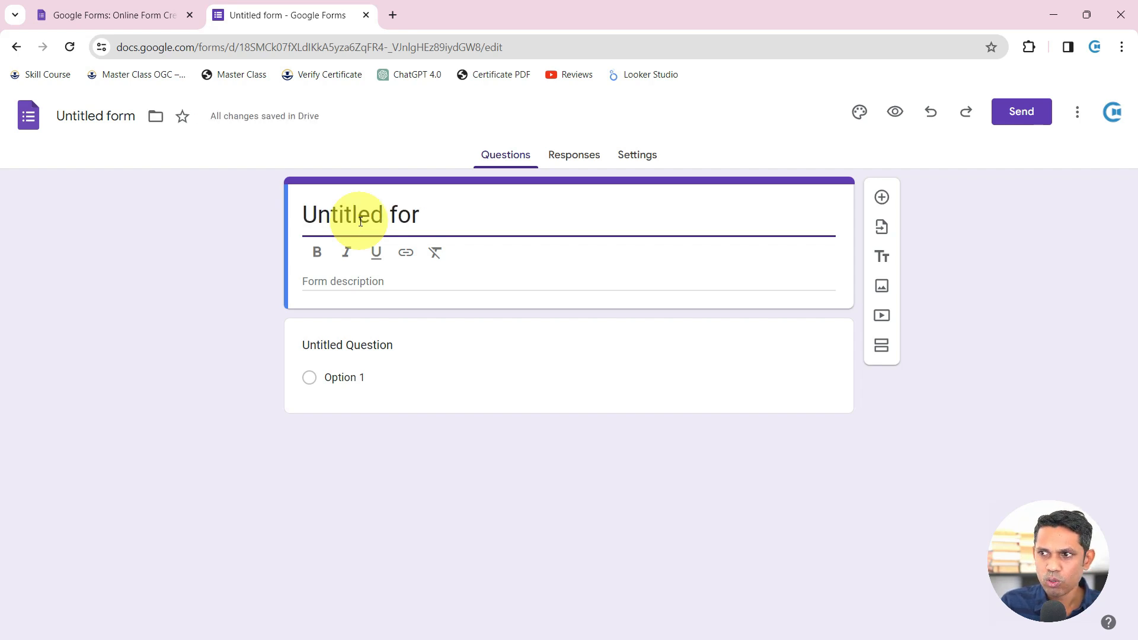
type("Ski")
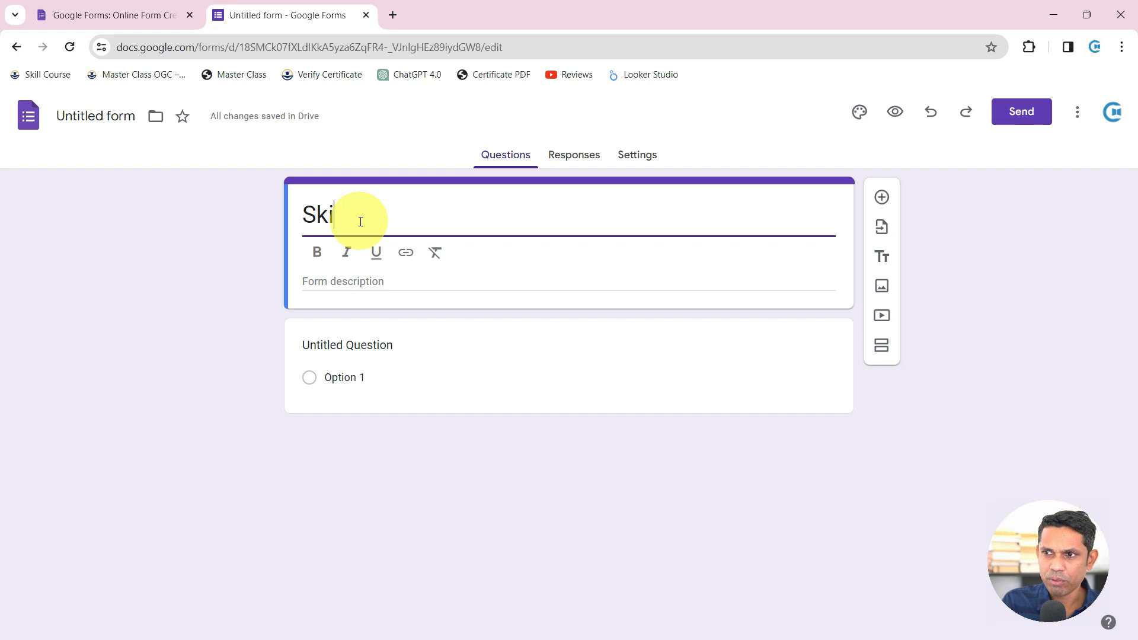
type("ll Course F")
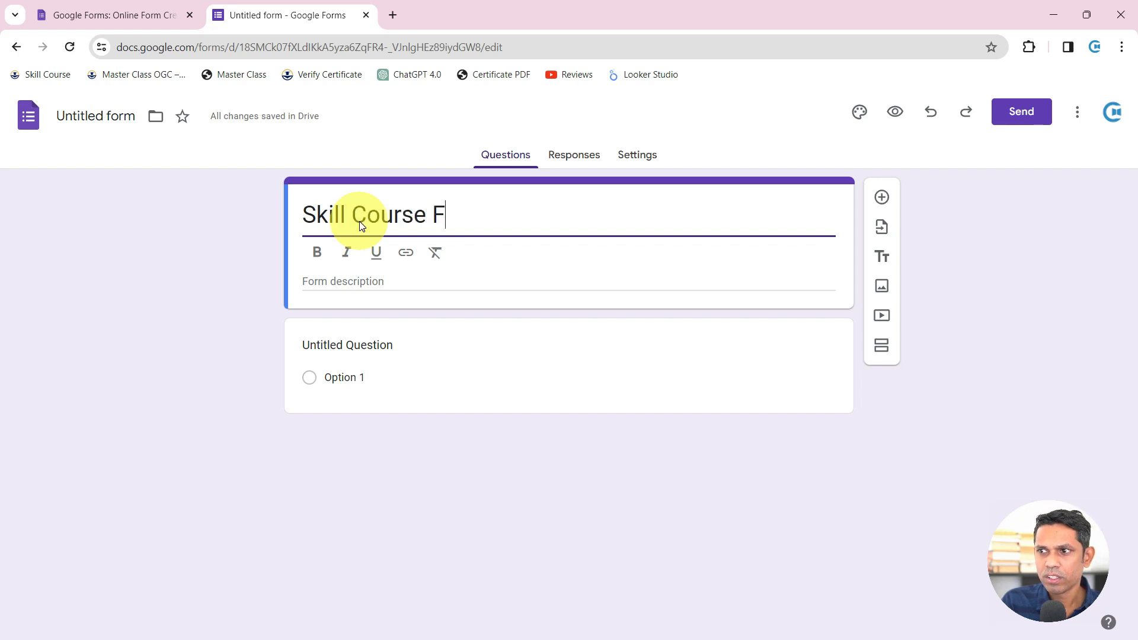
type("eedback ")
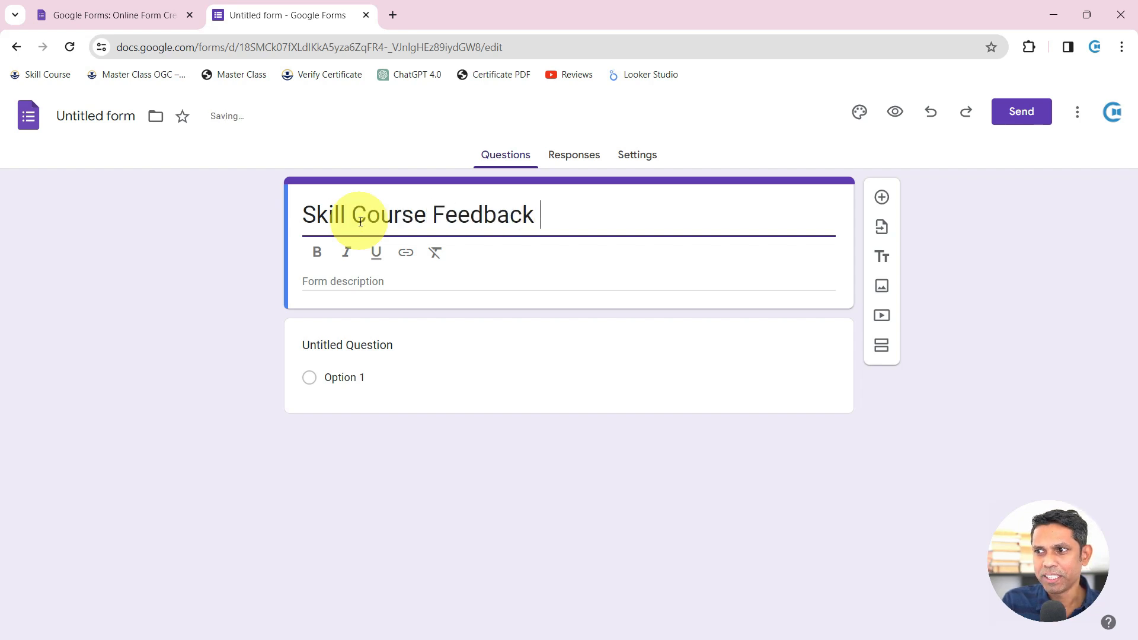
type("form")
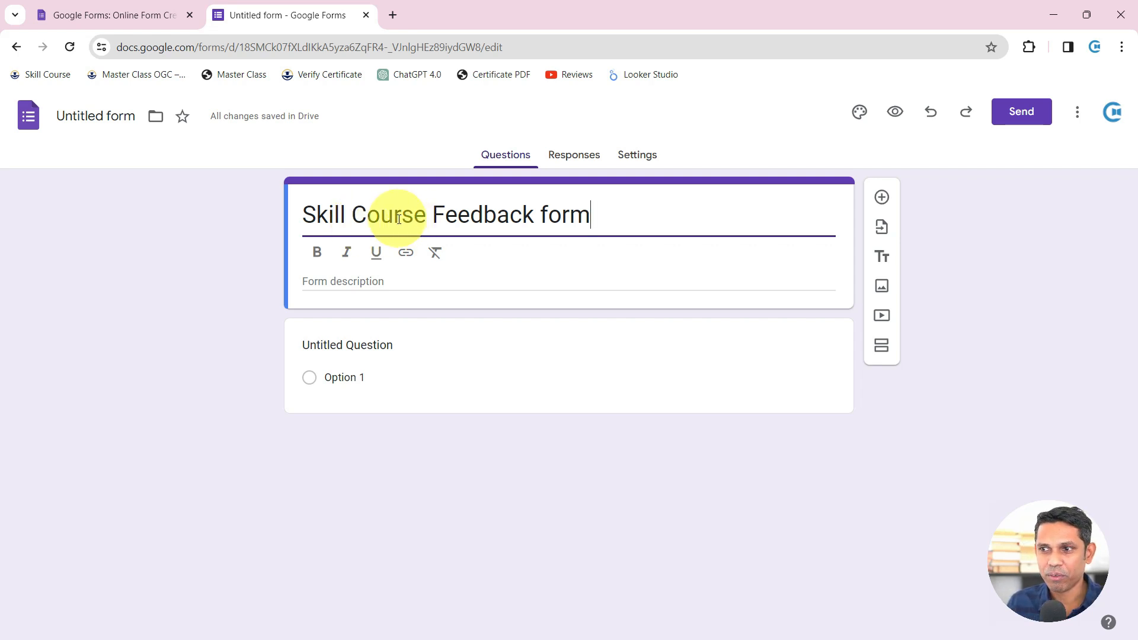
left_click(363, 280)
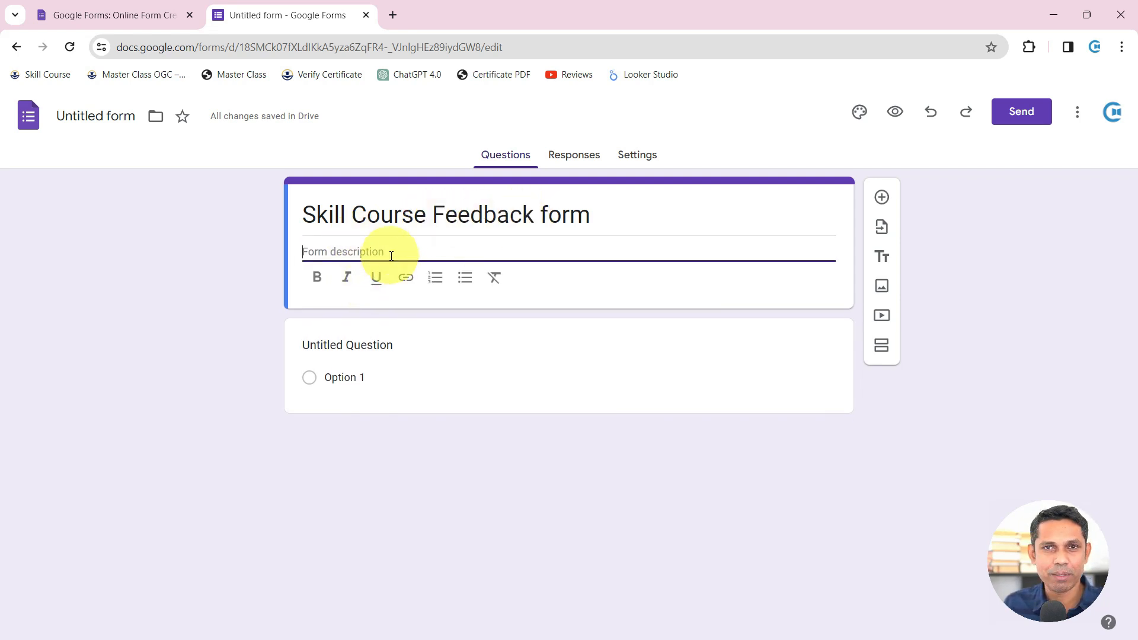
type("Write a")
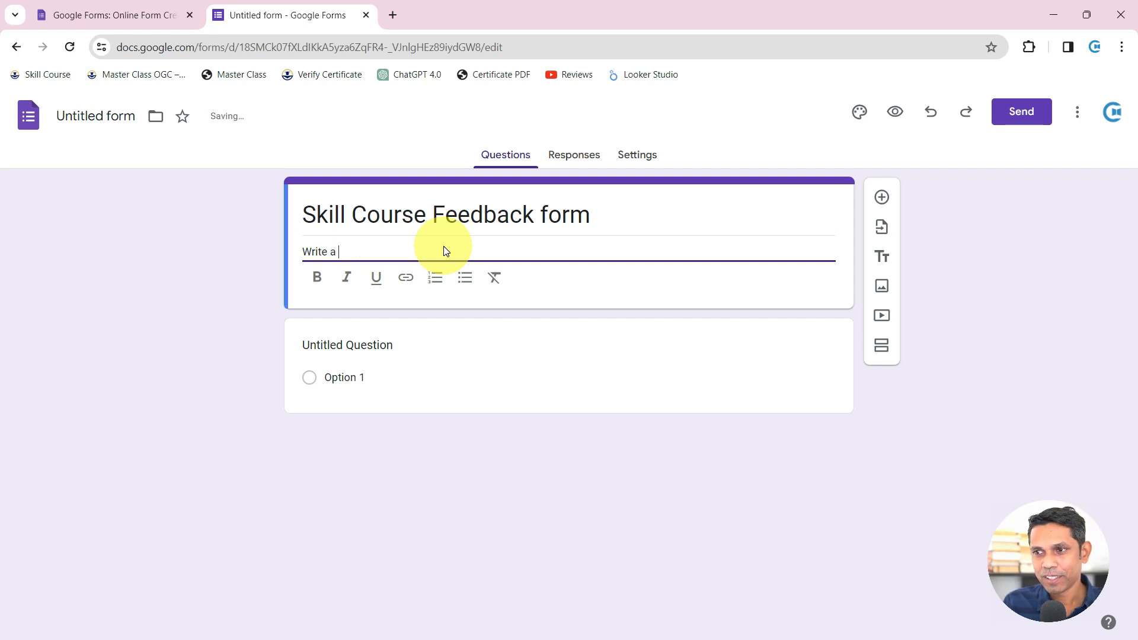
key("BackSpace")
key("BackSpace")
key("BackSpace")
key("BackSpace")
key("BackSpace")
key("BackSpace")
key("BackSpace")
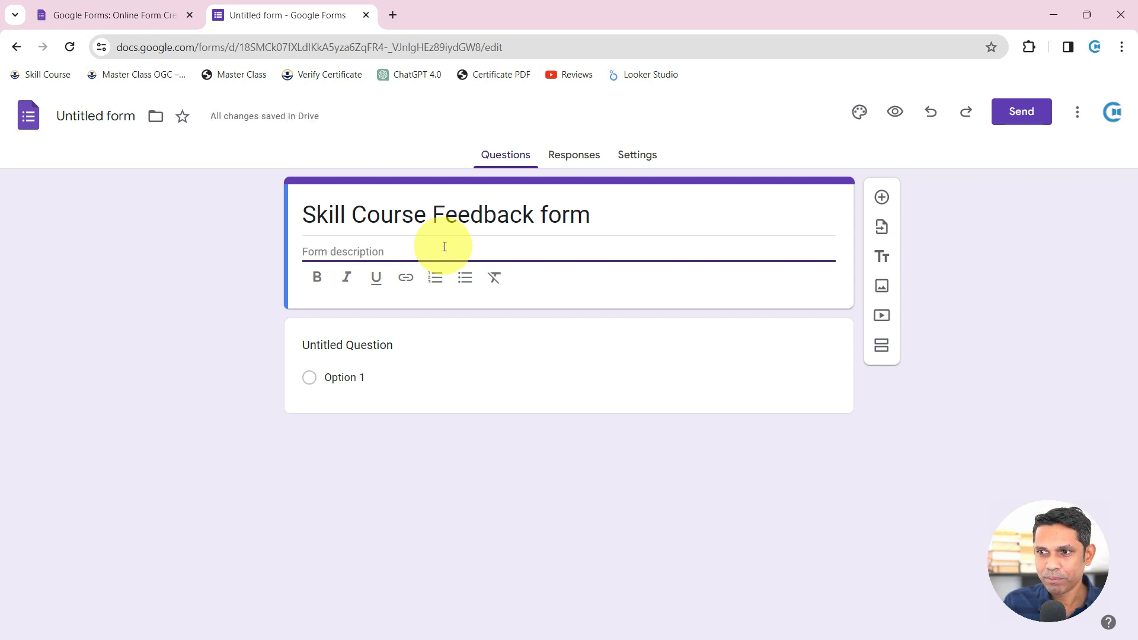
Step: Enter the form description "Write detail review to improve our services", using the spelling suggestion for "improve"
type("Write details")
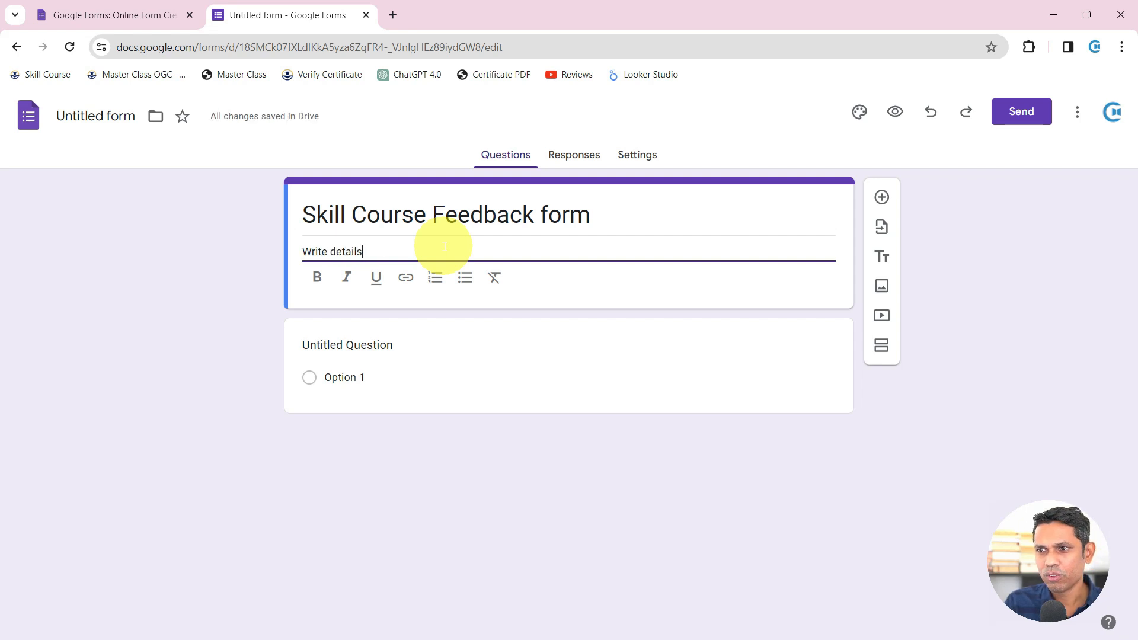
key("BackSpace")
key("BackSpace")
type("review")
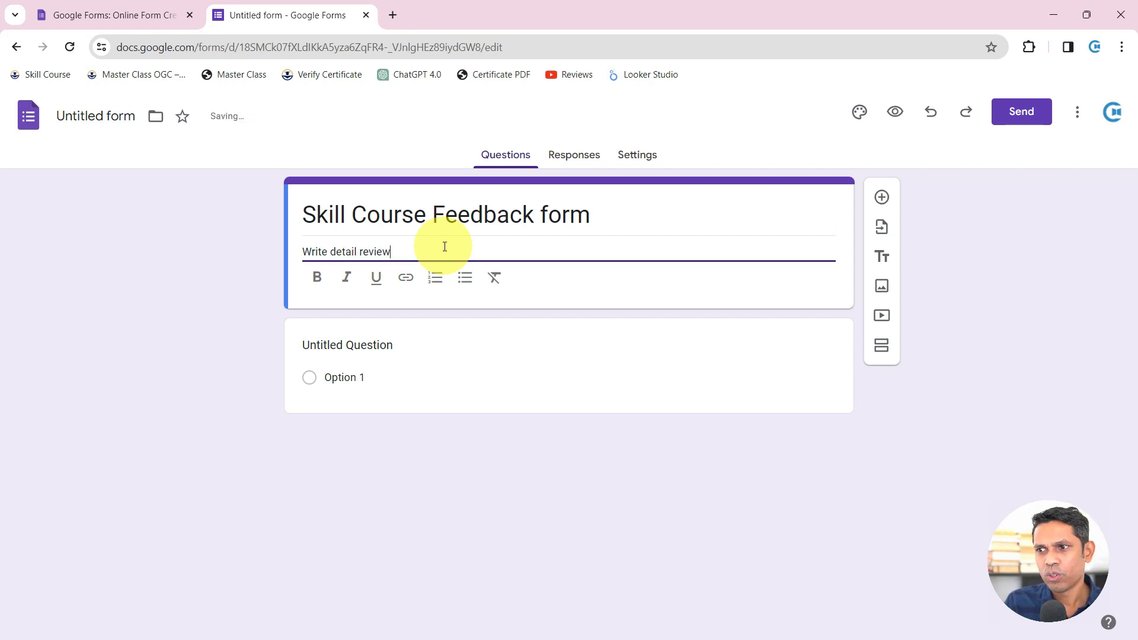
type(" to imporv")
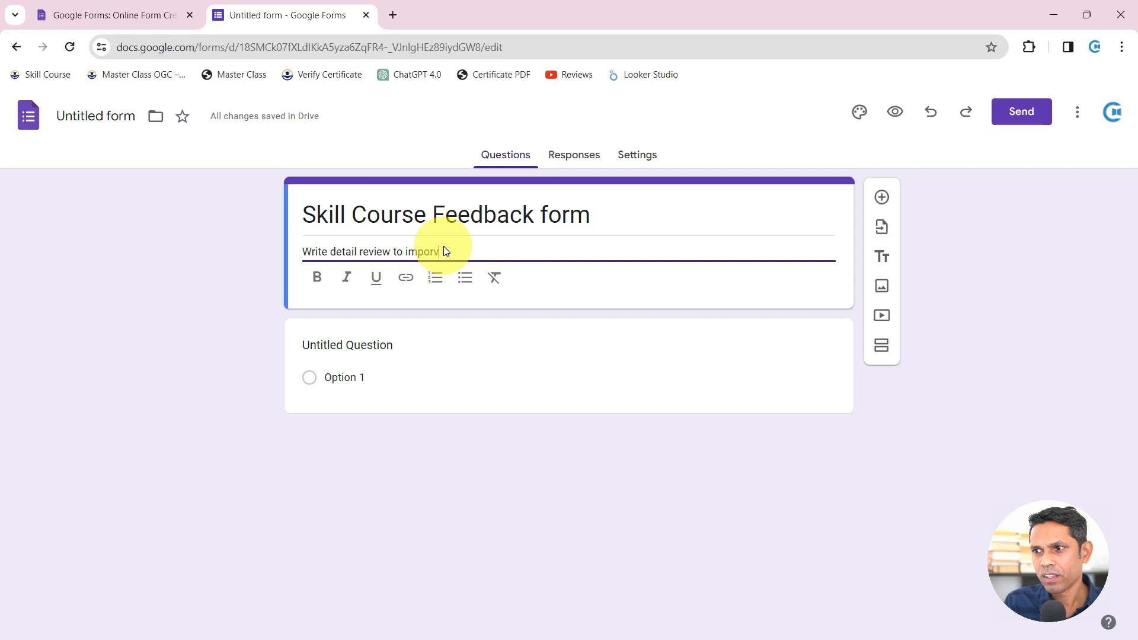
type("e our ")
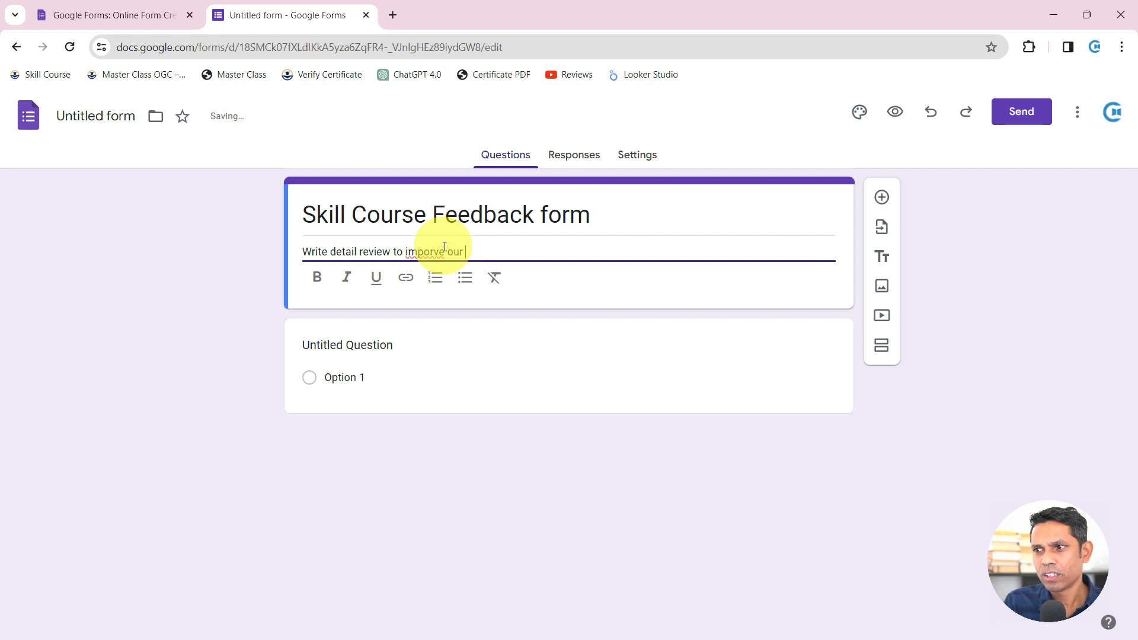
type("services")
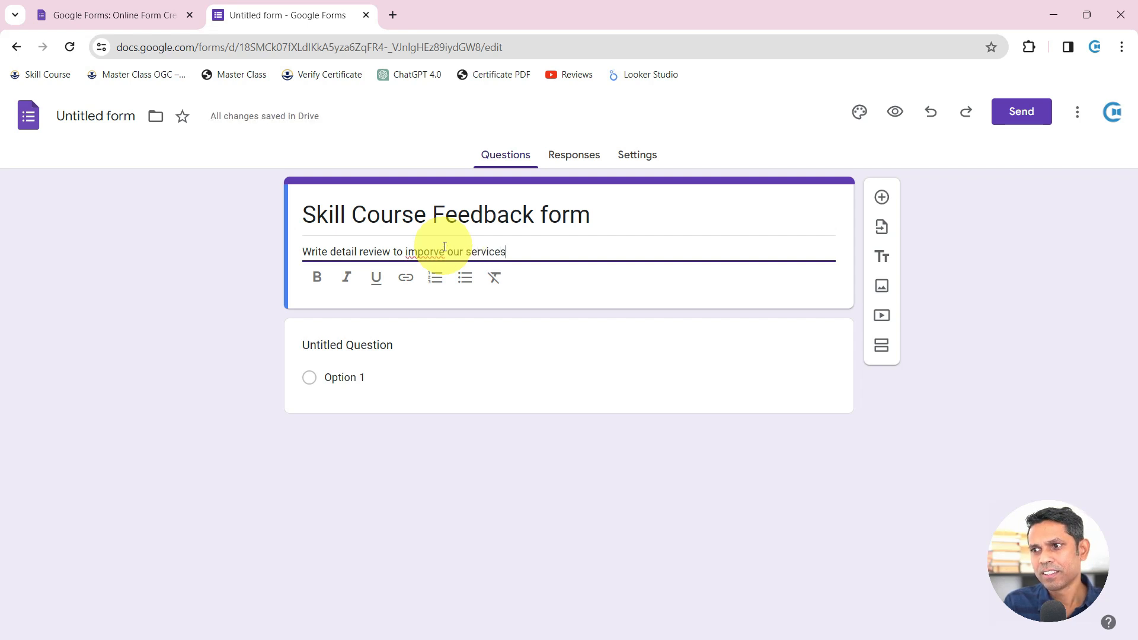
right_click(436, 250)
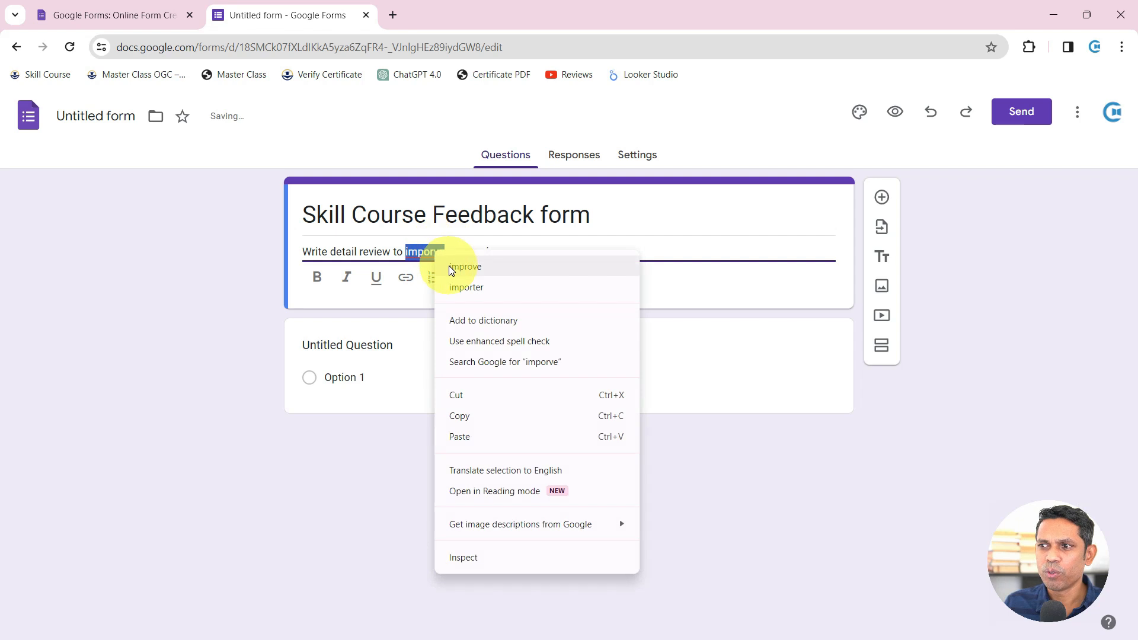
left_click(449, 265)
left_click(523, 249)
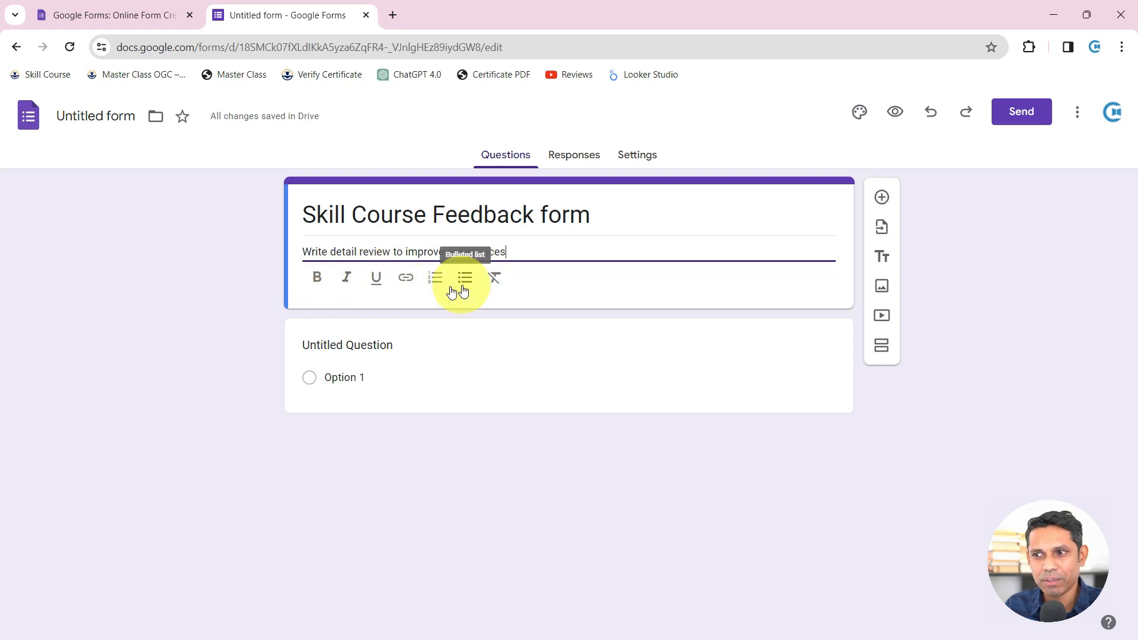
Step: Append "(Click Here)" to the end of the form description
left_click_drag(447, 252, 550, 253)
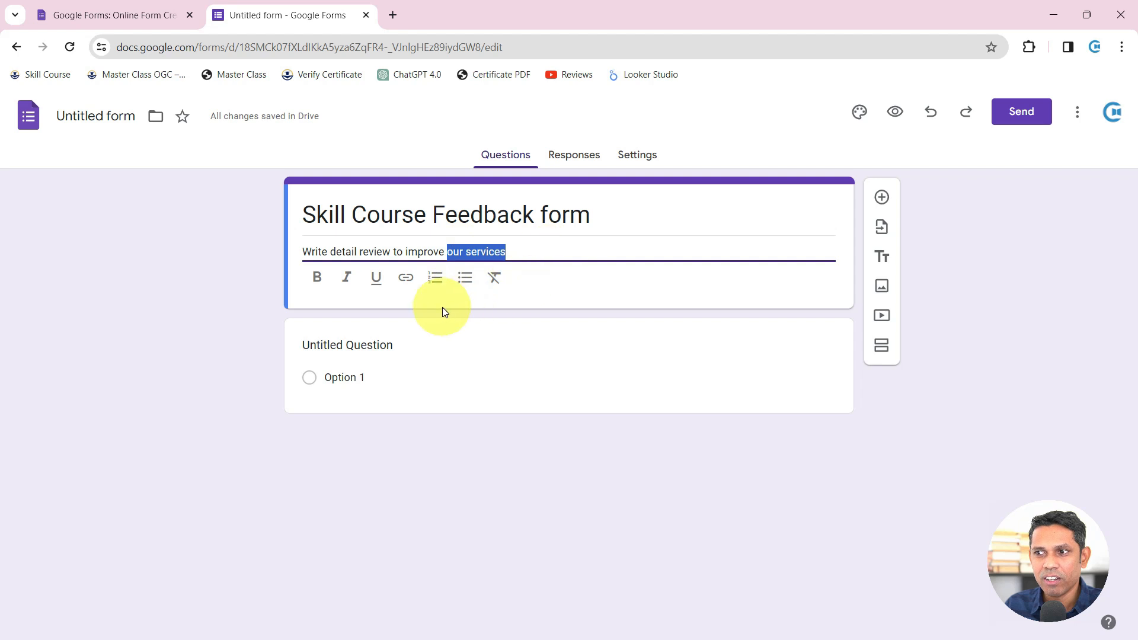
left_click(533, 248)
type("(Click Here")
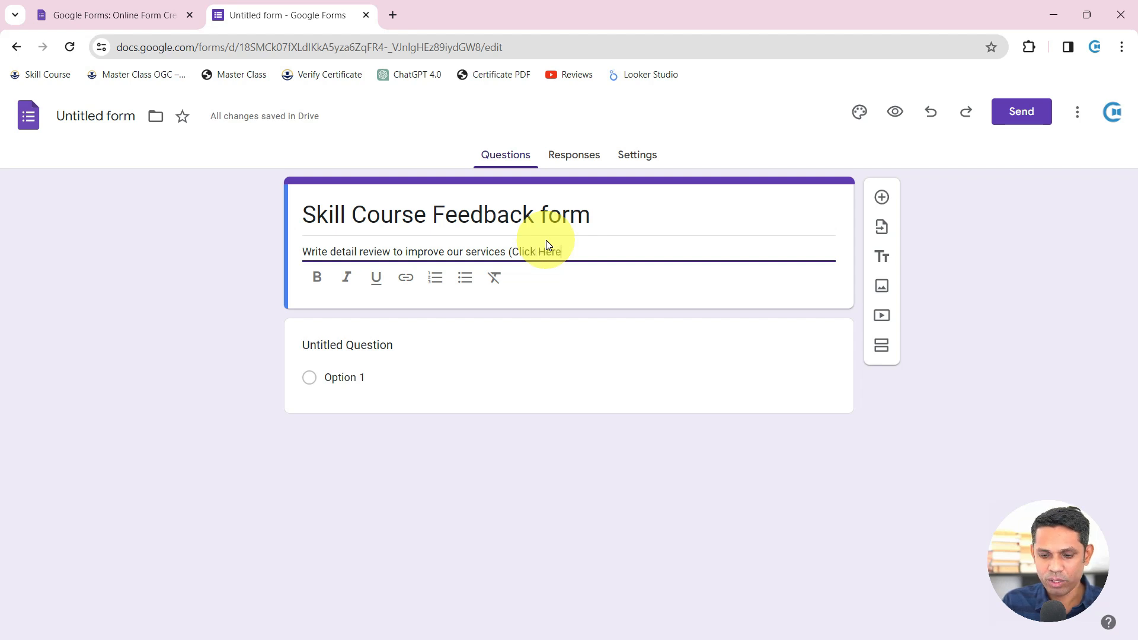
type(")")
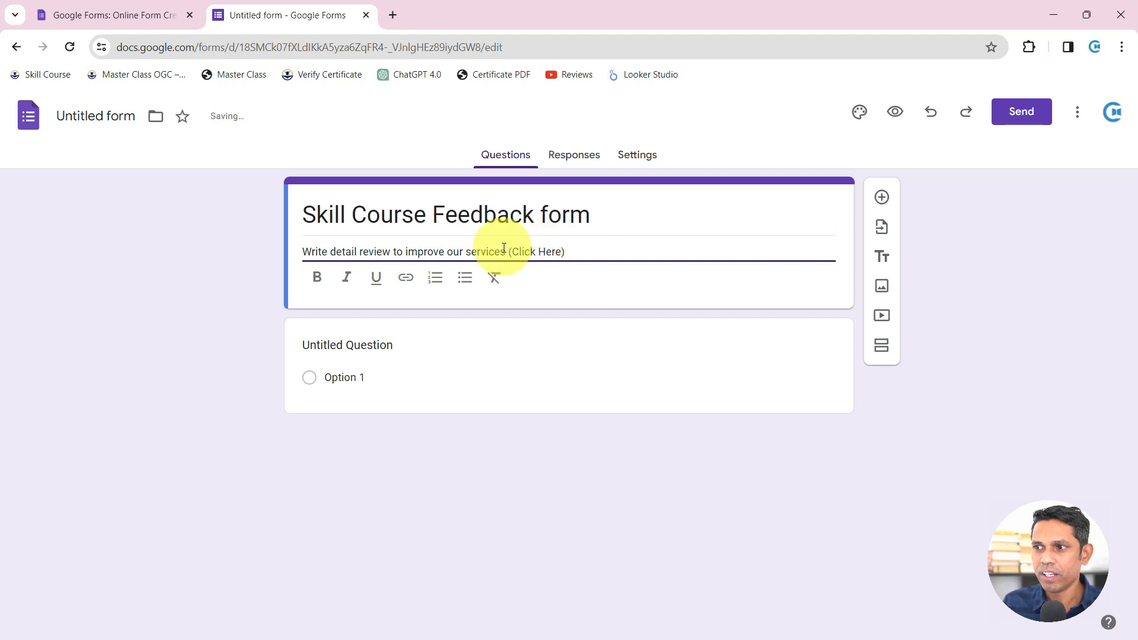
Step: Extend the "Click Here" text in the form description to read "(Click Here to visit our website)"
left_click_drag(508, 248, 578, 248)
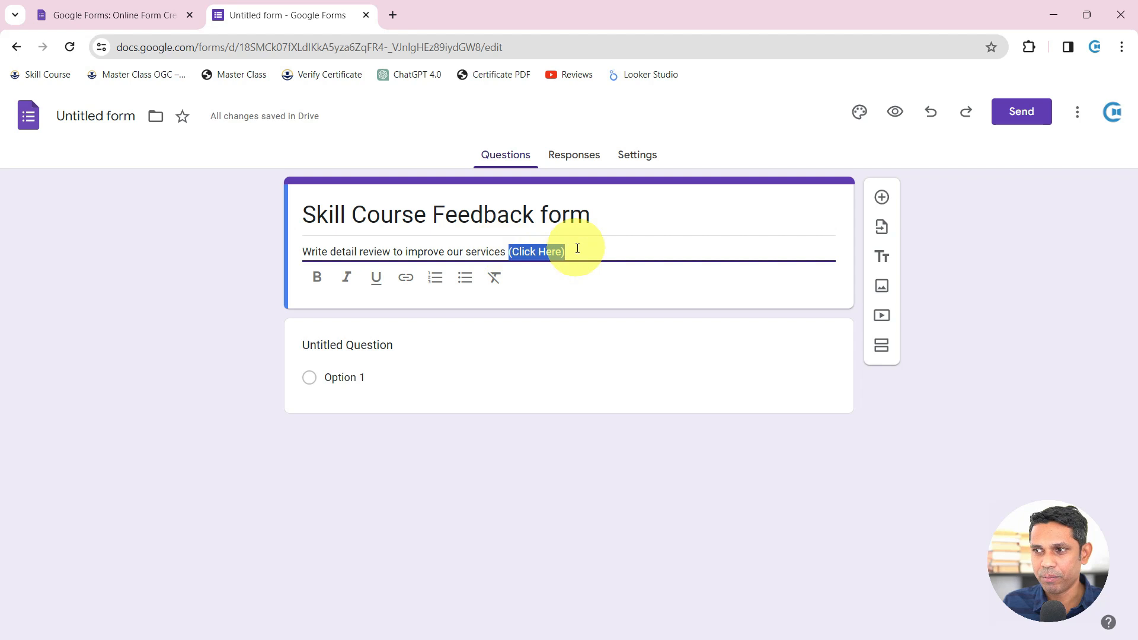
left_click(564, 249)
type("to visit our website")
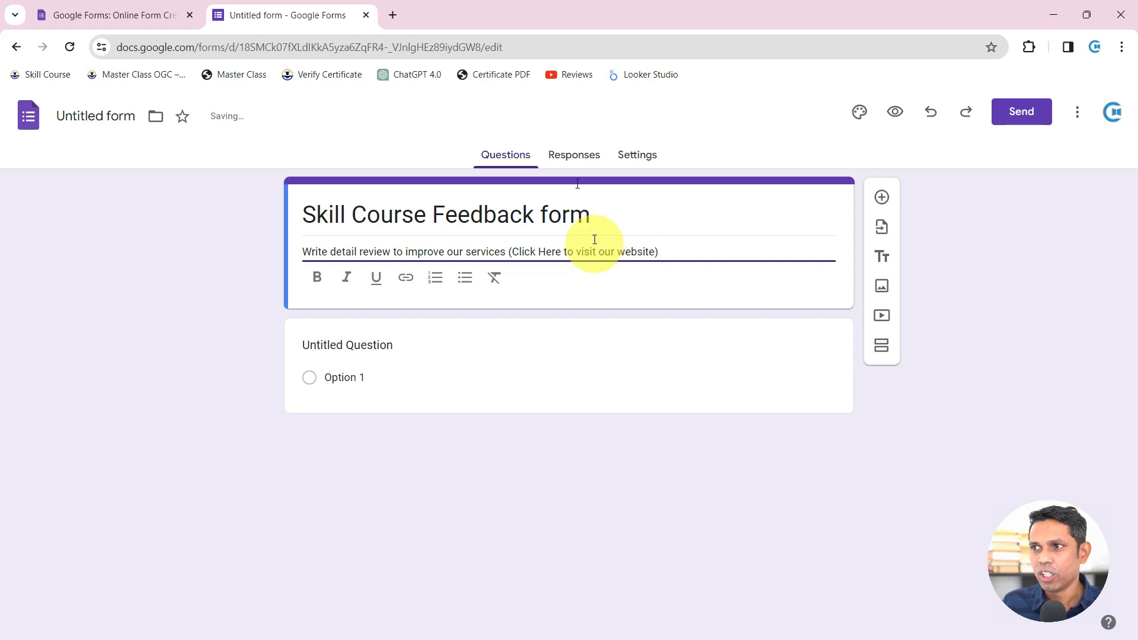
Step: Open skillcourse.in in a new browser tab, copy its address and return to the form
left_click(392, 15)
type("ski")
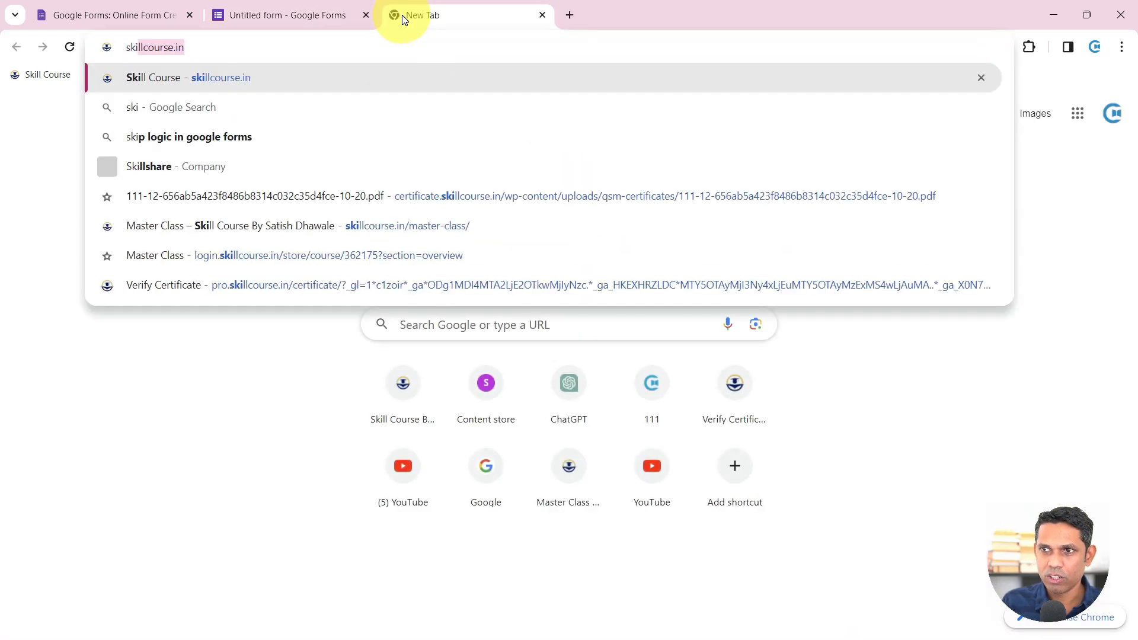
key("Return")
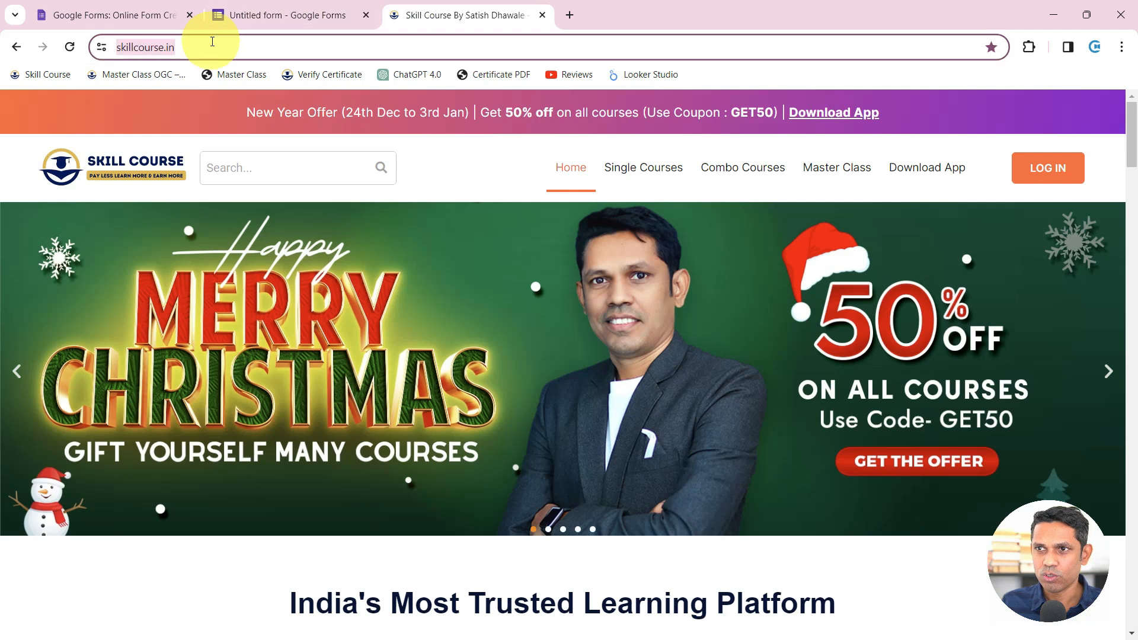
left_click(299, 15)
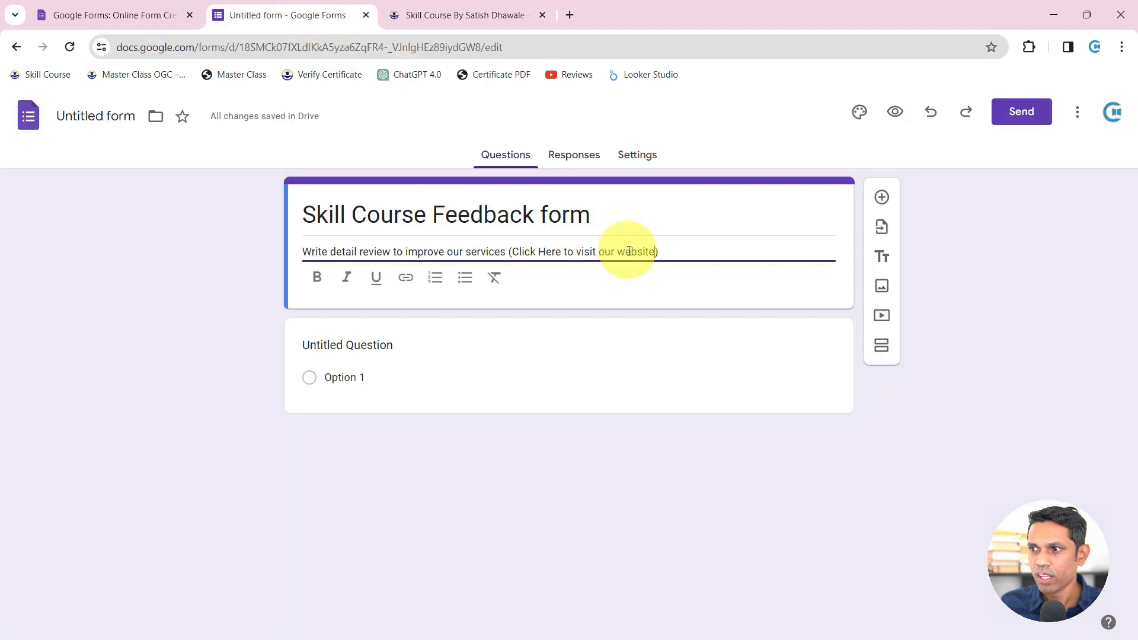
left_click_drag(514, 252, 654, 252)
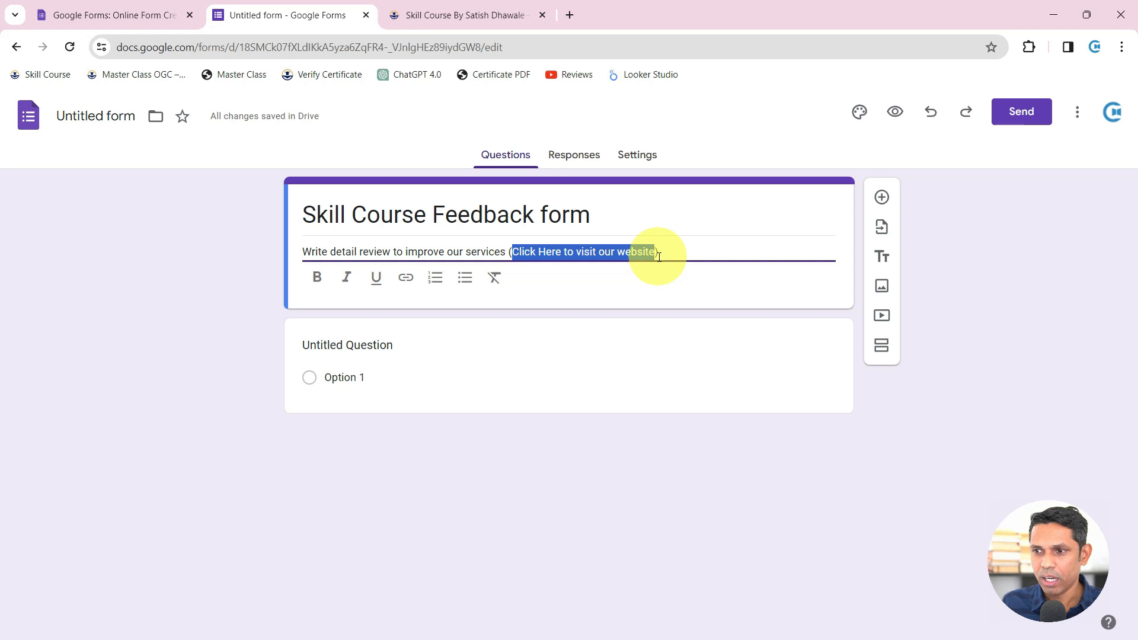
left_click(405, 278)
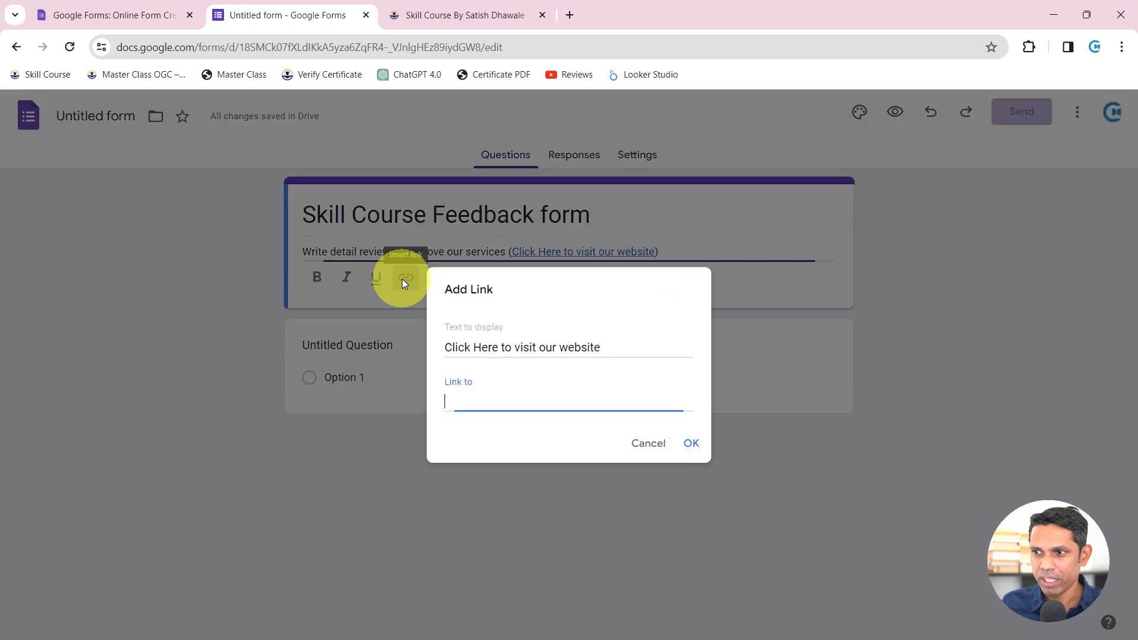
type("https://skillcourse.in/")
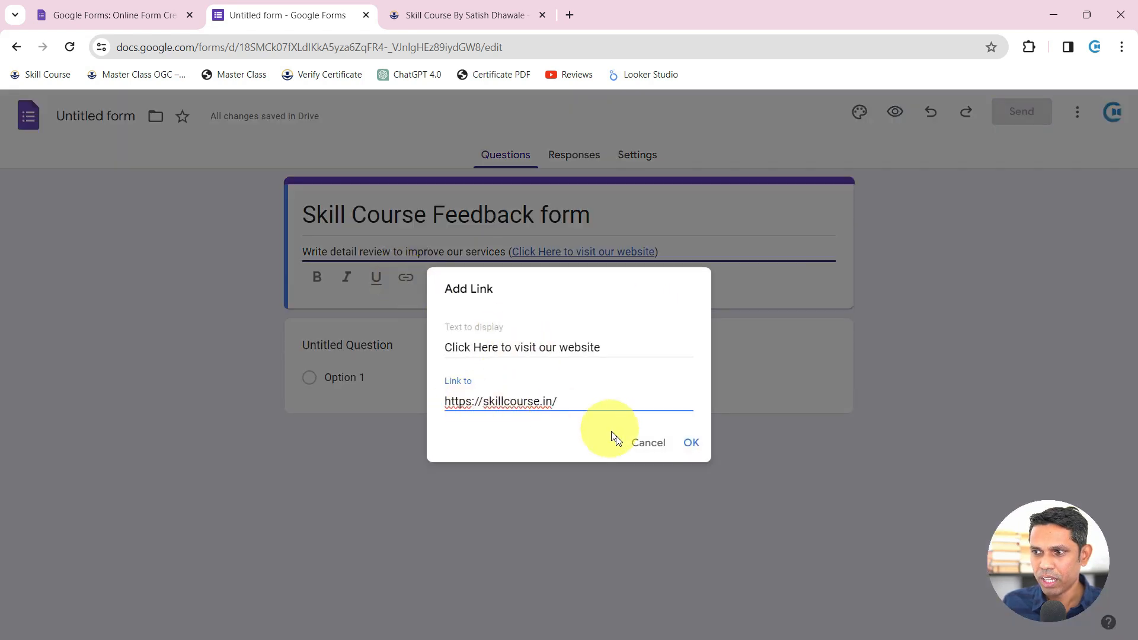
left_click(689, 442)
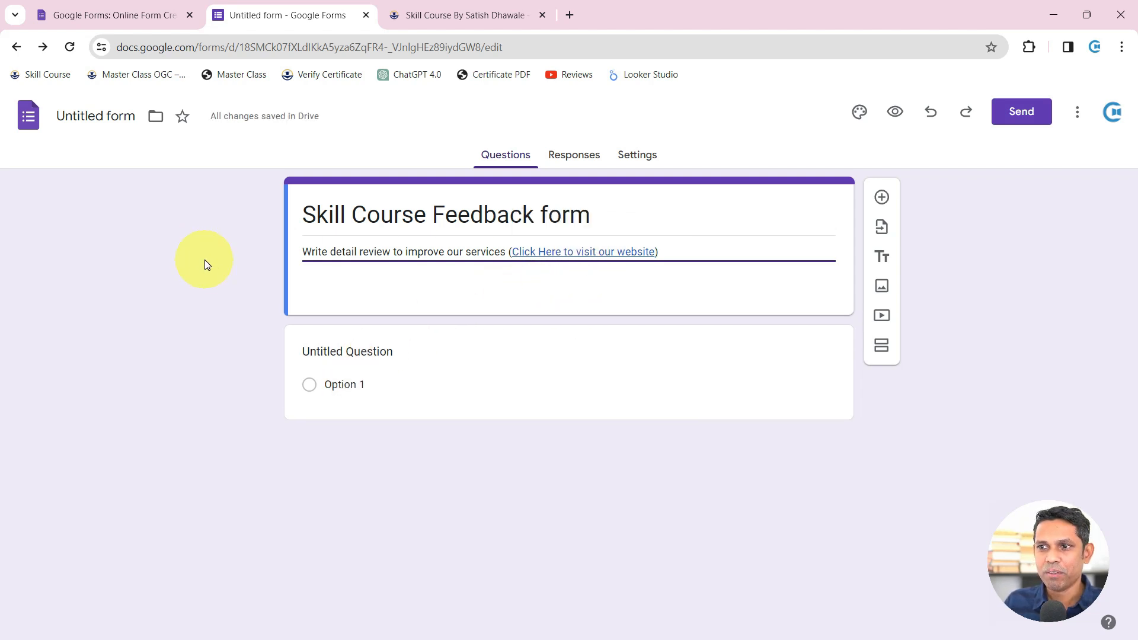
left_click_drag(203, 261, 534, 255)
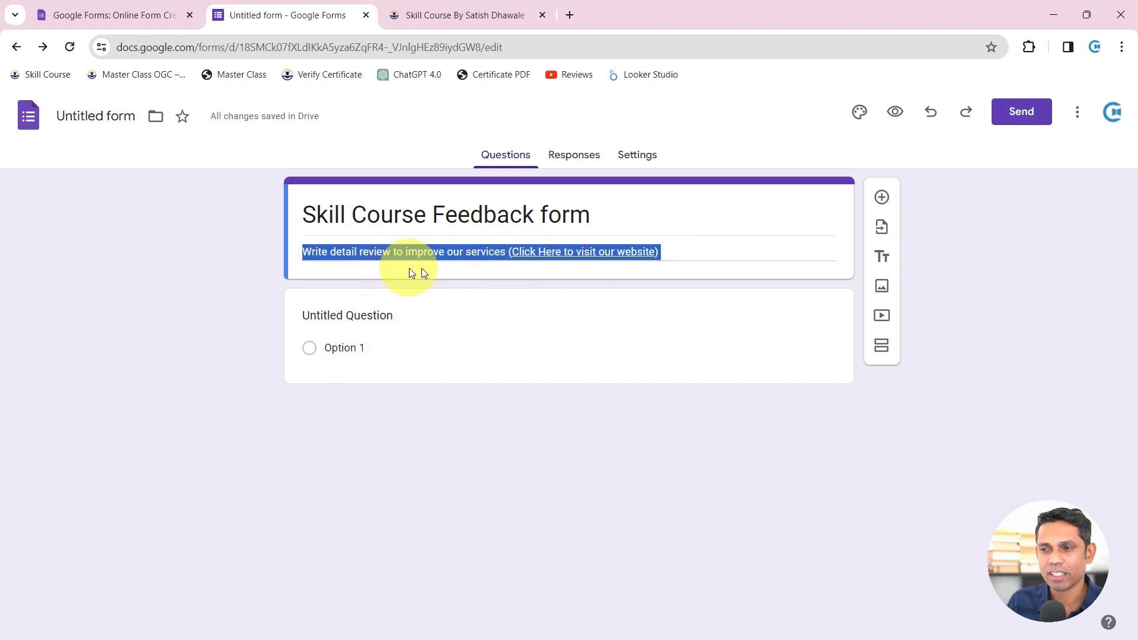
left_click(516, 219)
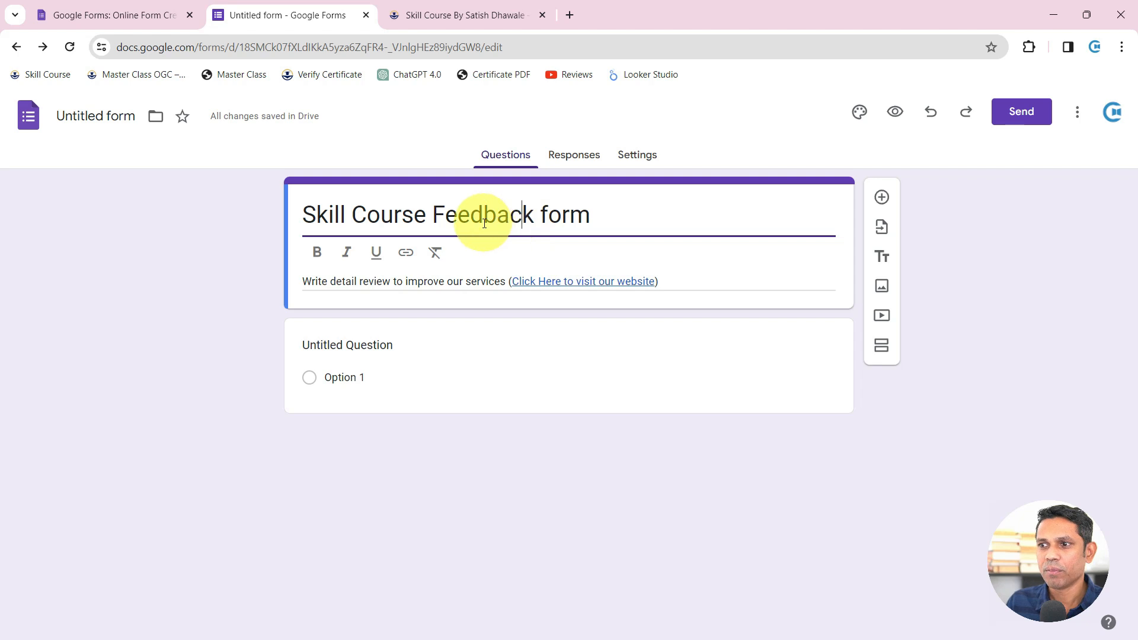
left_click_drag(345, 213, 635, 214)
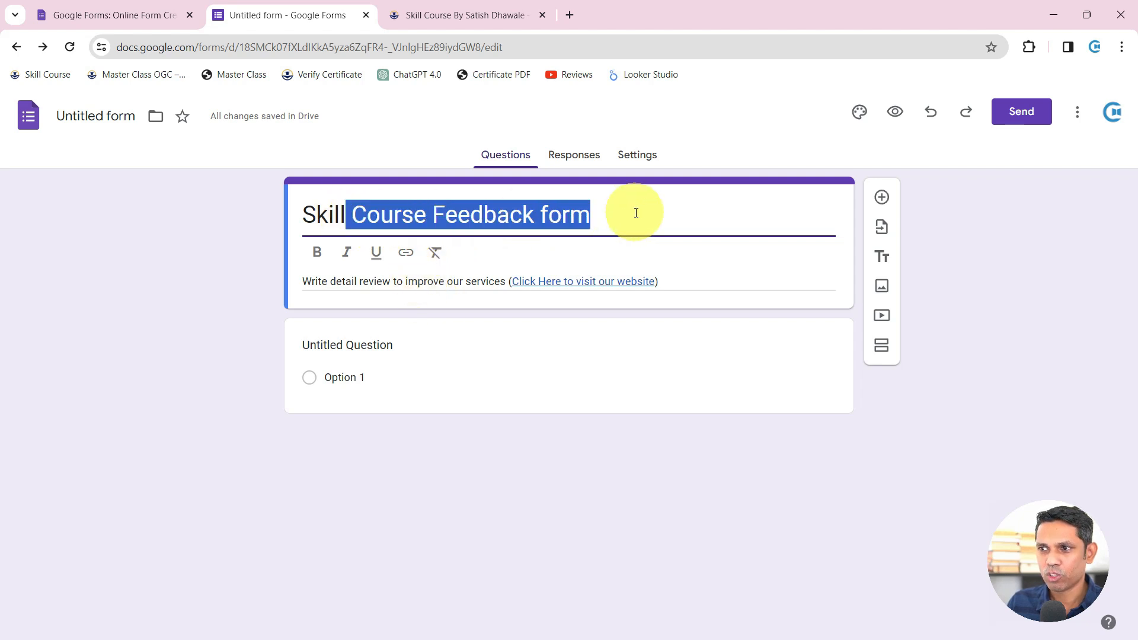
left_click(188, 304)
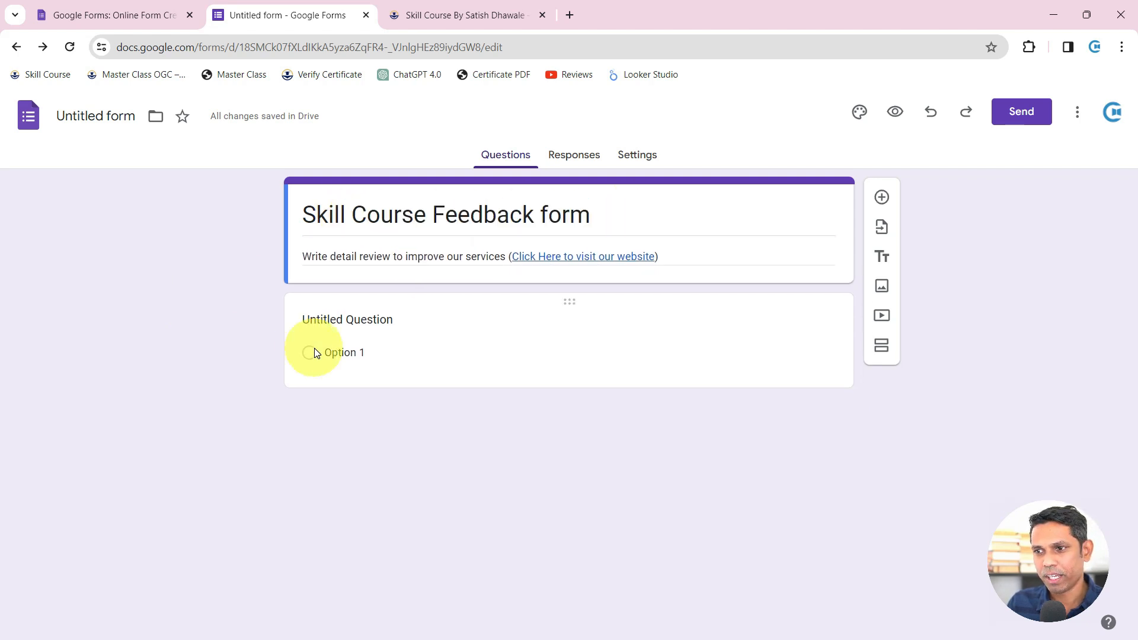
Step: Change the answer type of the untitled question to Short answer
left_click(362, 320)
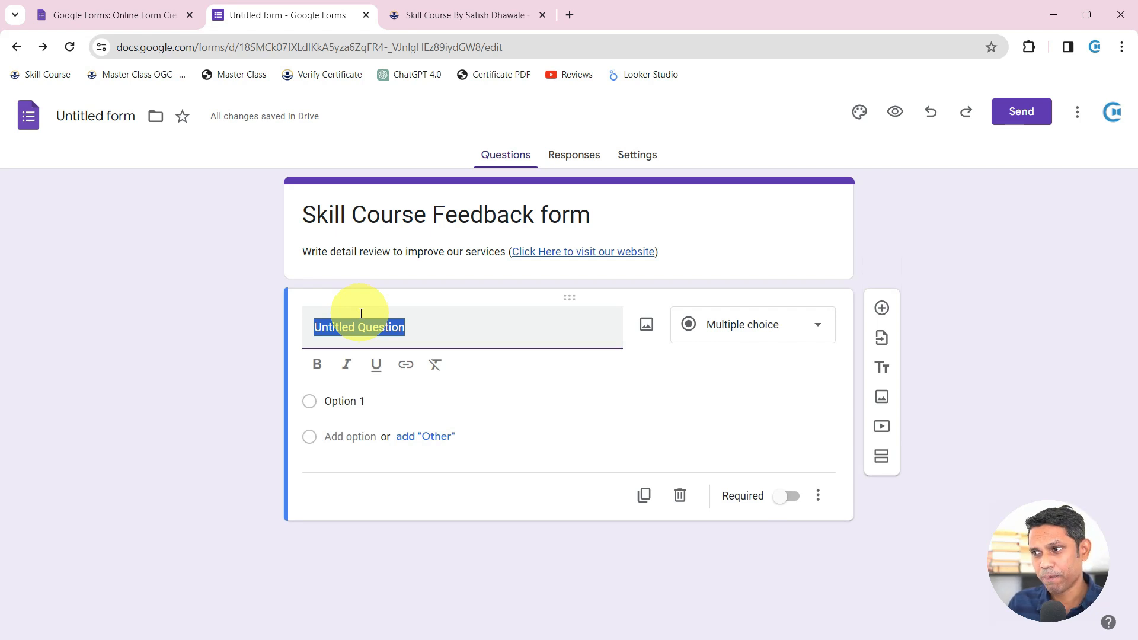
left_click(800, 336)
left_click(599, 405)
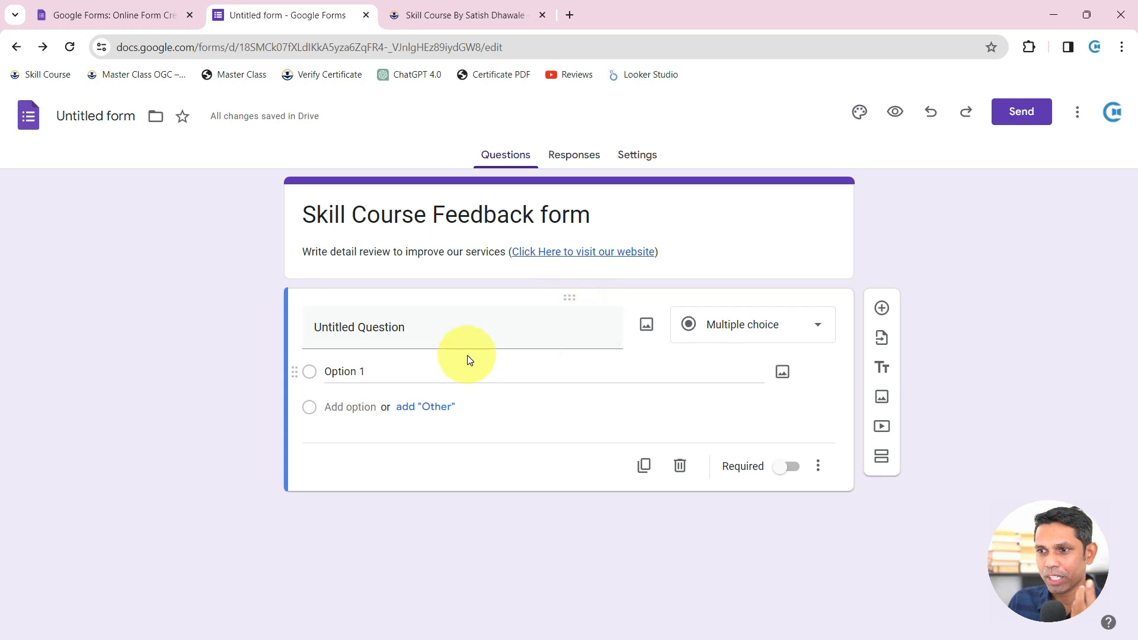
left_click(781, 340)
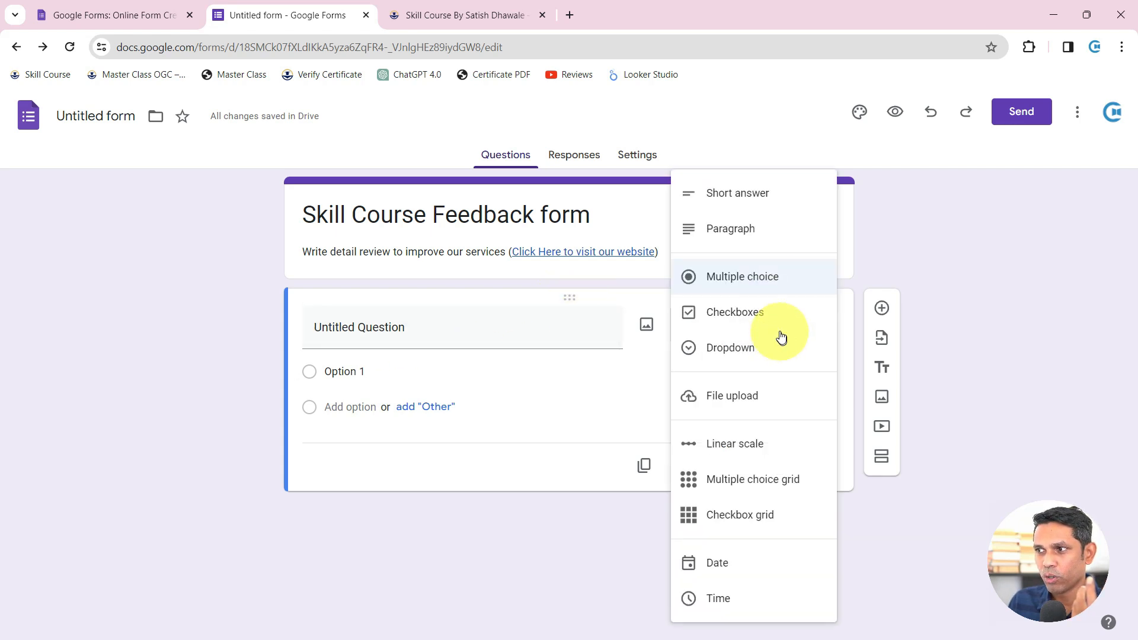
left_click(751, 201)
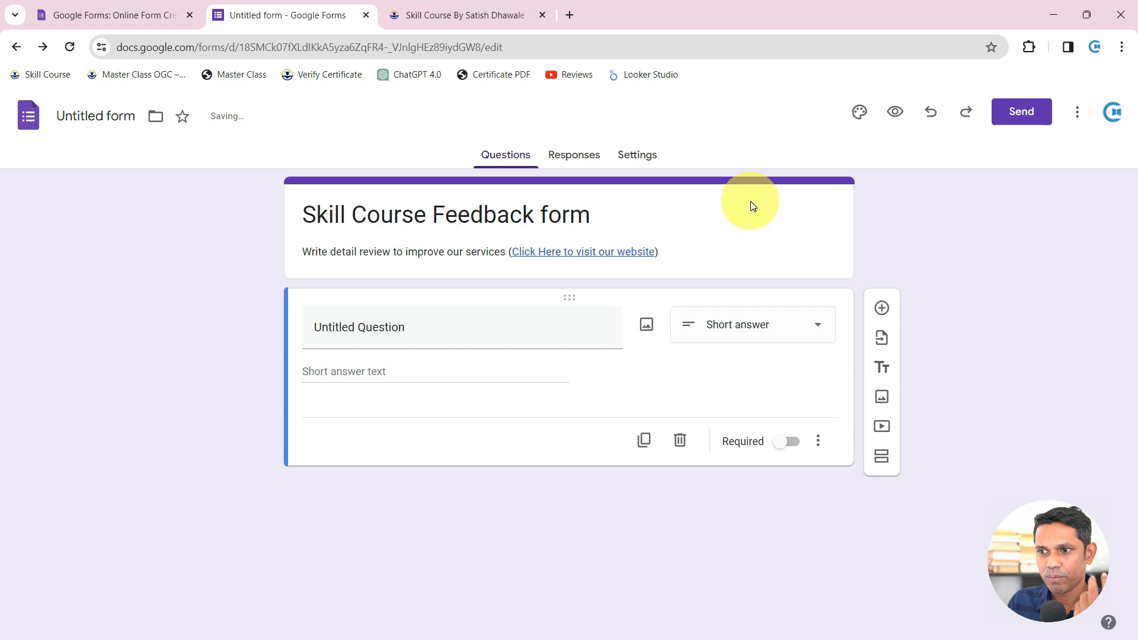
Step: Try the Paragraph answer type on the untitled question and set it back to Short answer
left_click(763, 324)
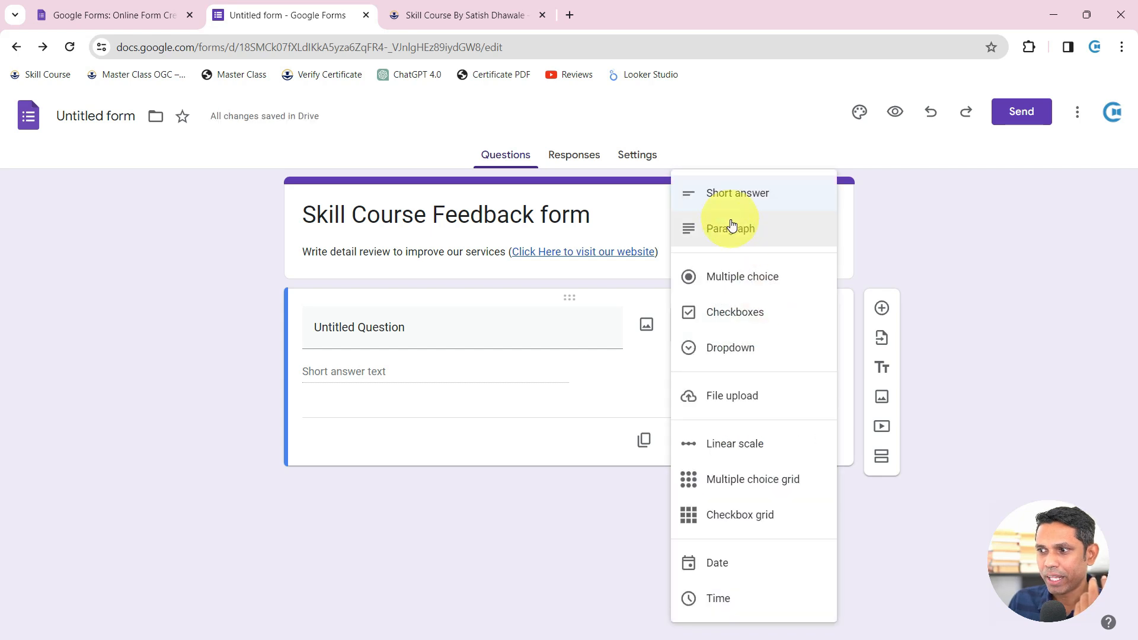
left_click(733, 226)
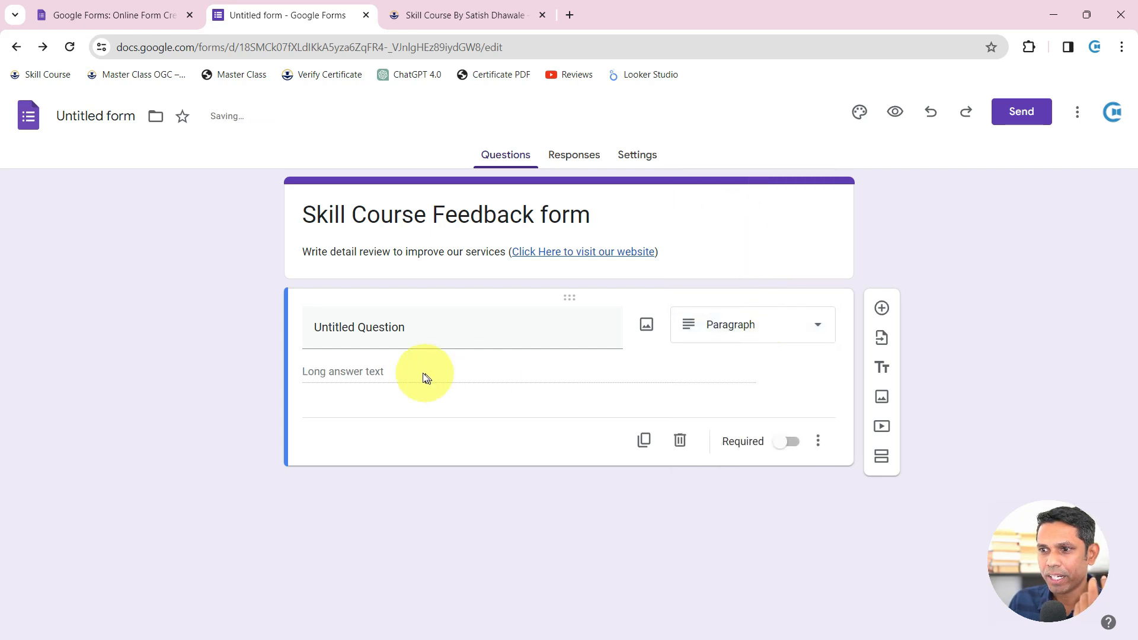
left_click(803, 344)
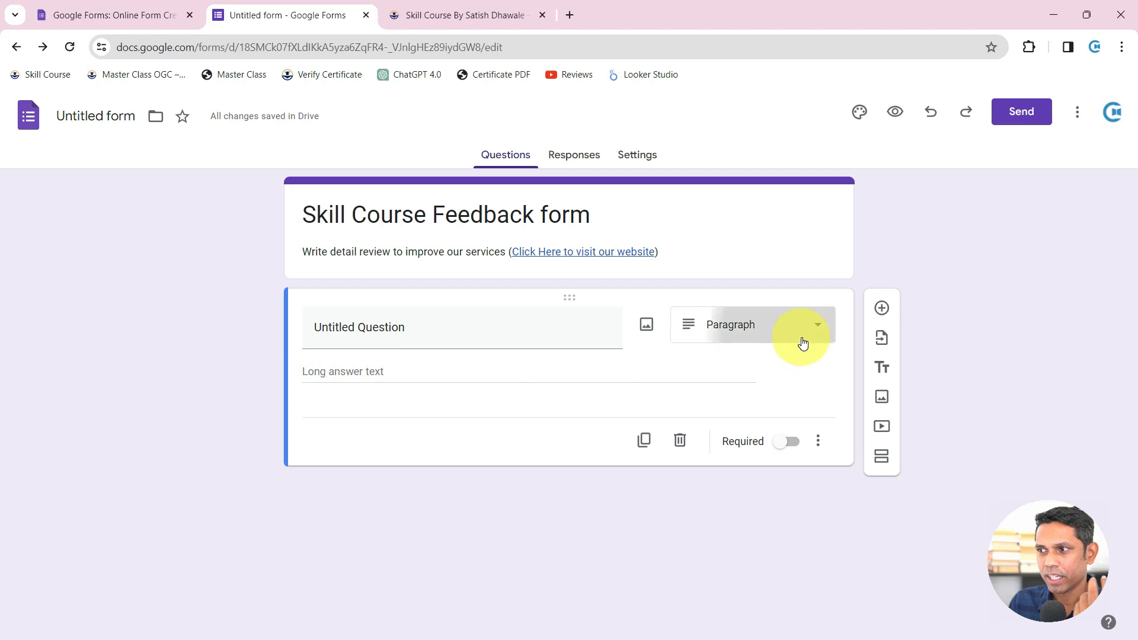
left_click(757, 195)
Step: Replace the untitled question's text with "Enter Your Name"
triple_click(391, 331)
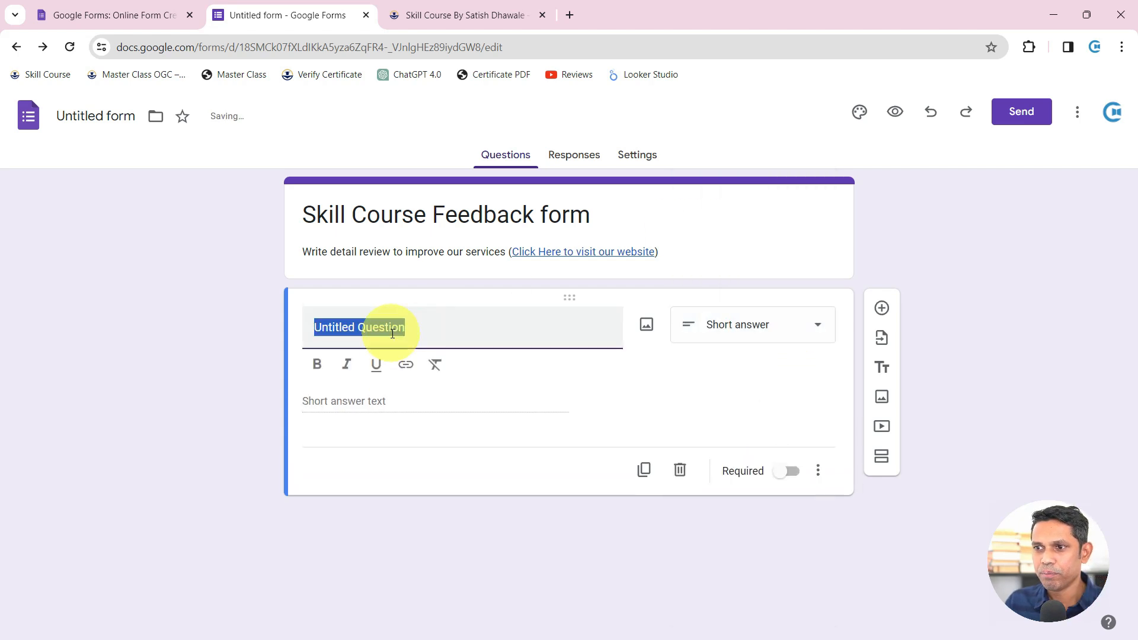
type("Enter Your Name")
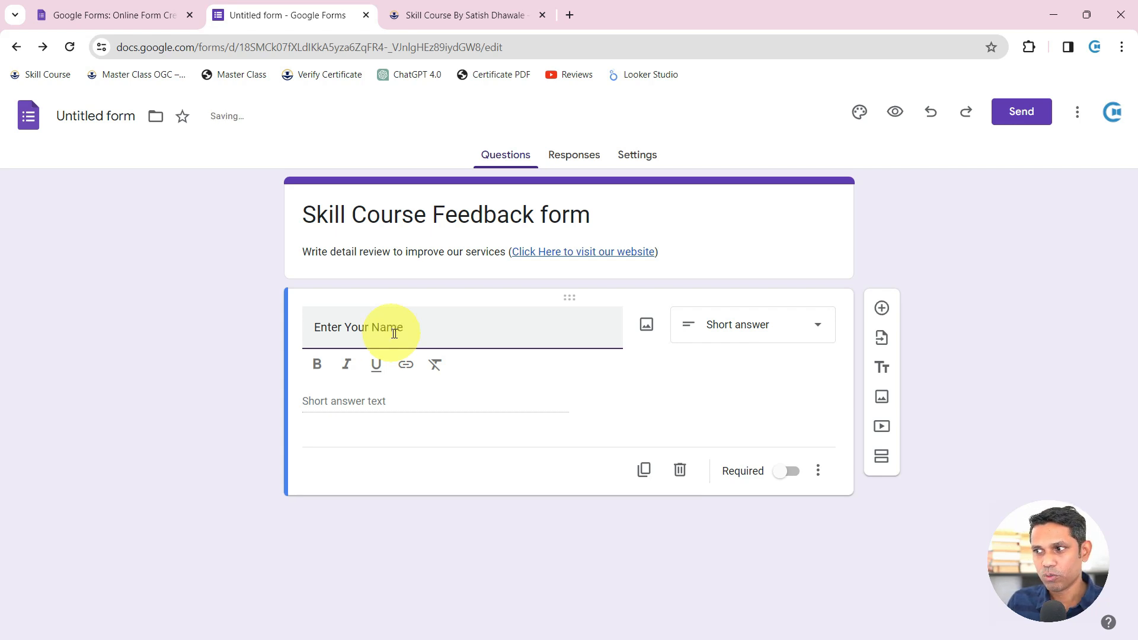
left_click(714, 363)
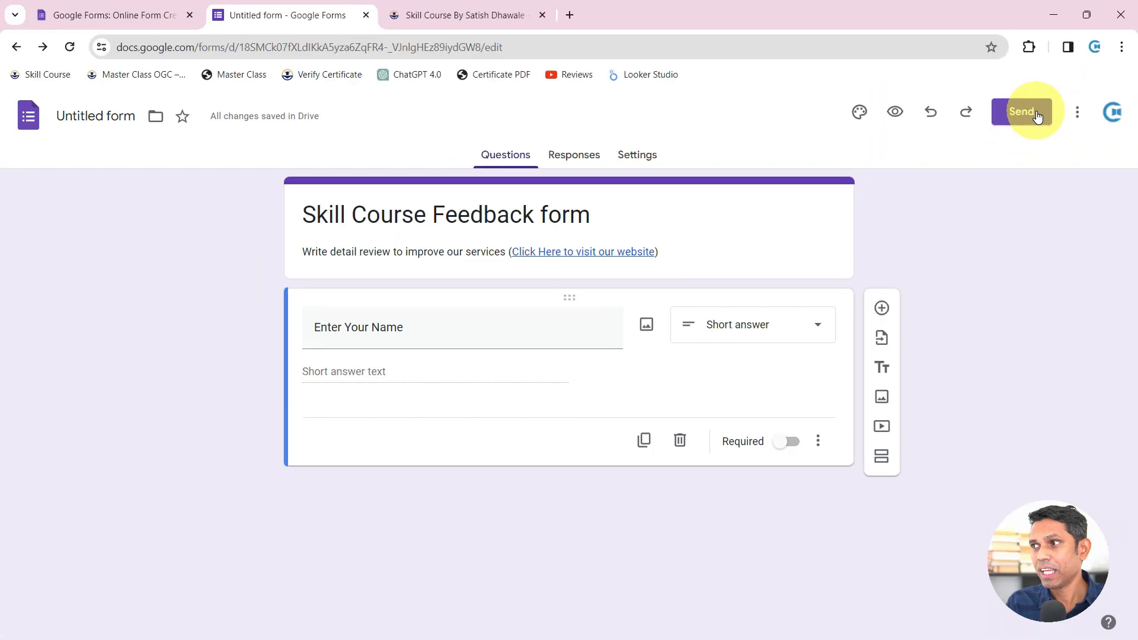
Step: Choose to send the form via link, shorten its URL, copy it and close the send dialog
left_click(1038, 117)
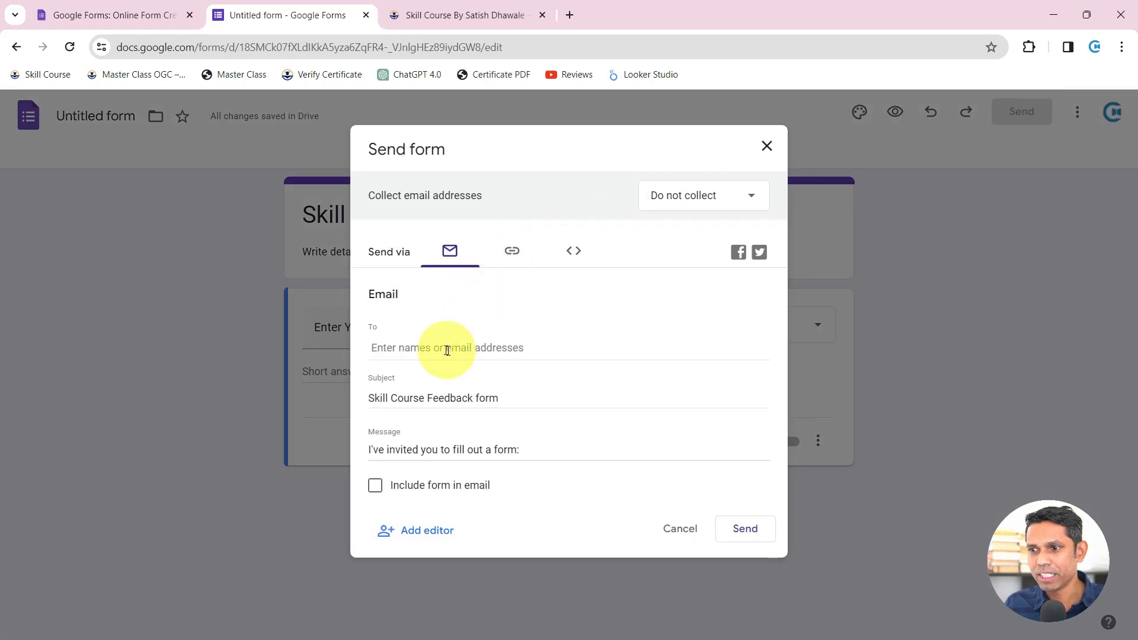
left_click(406, 348)
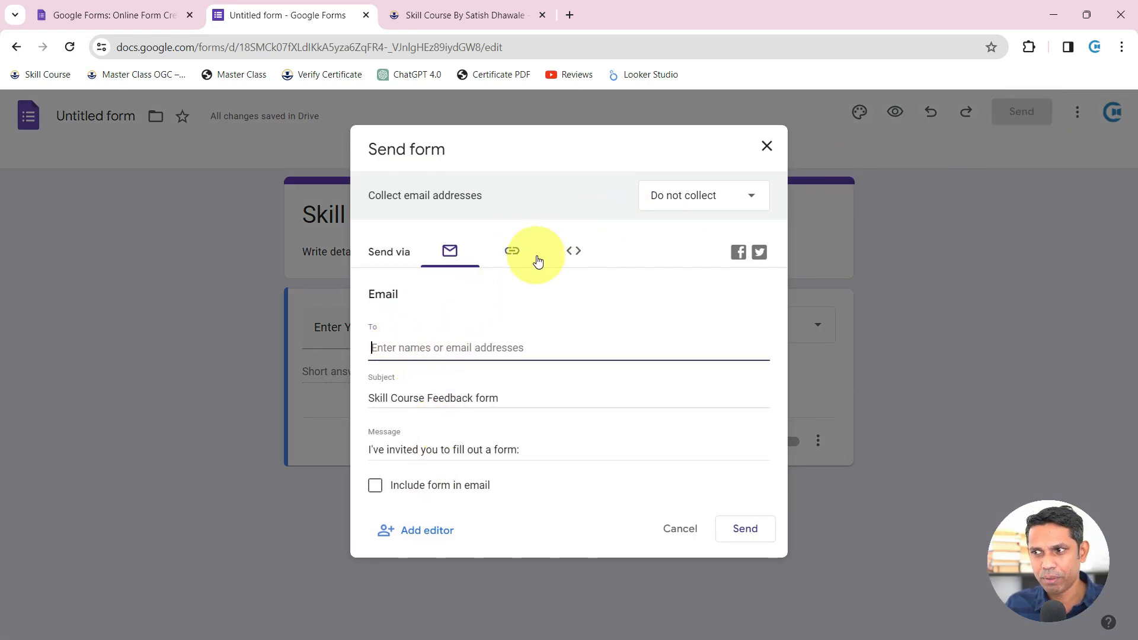
left_click(512, 253)
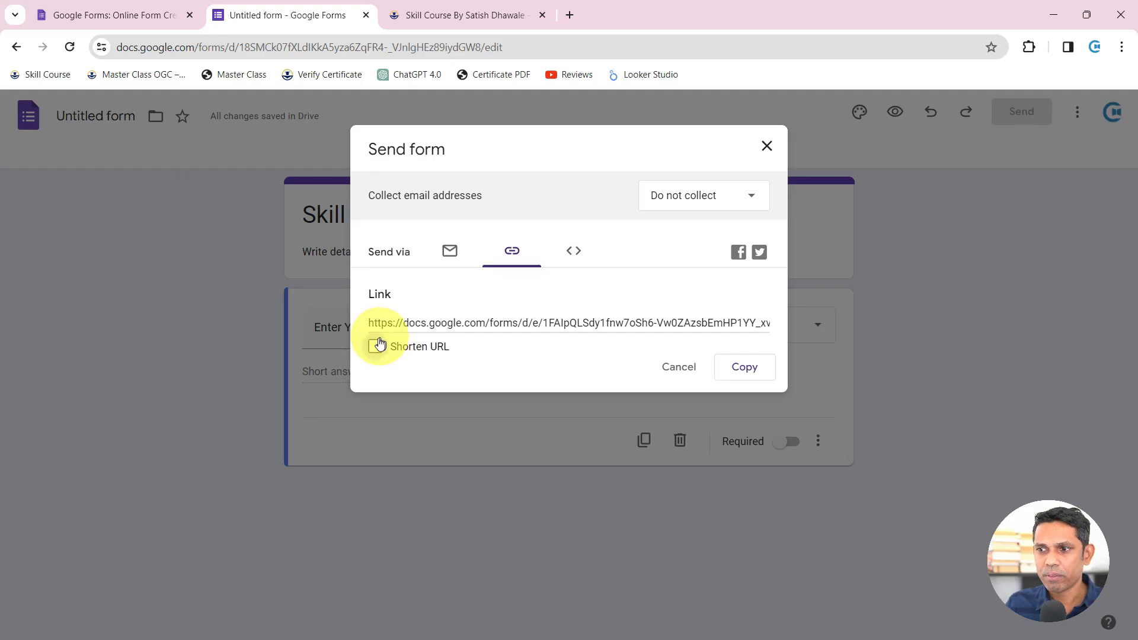
left_click(101, 536)
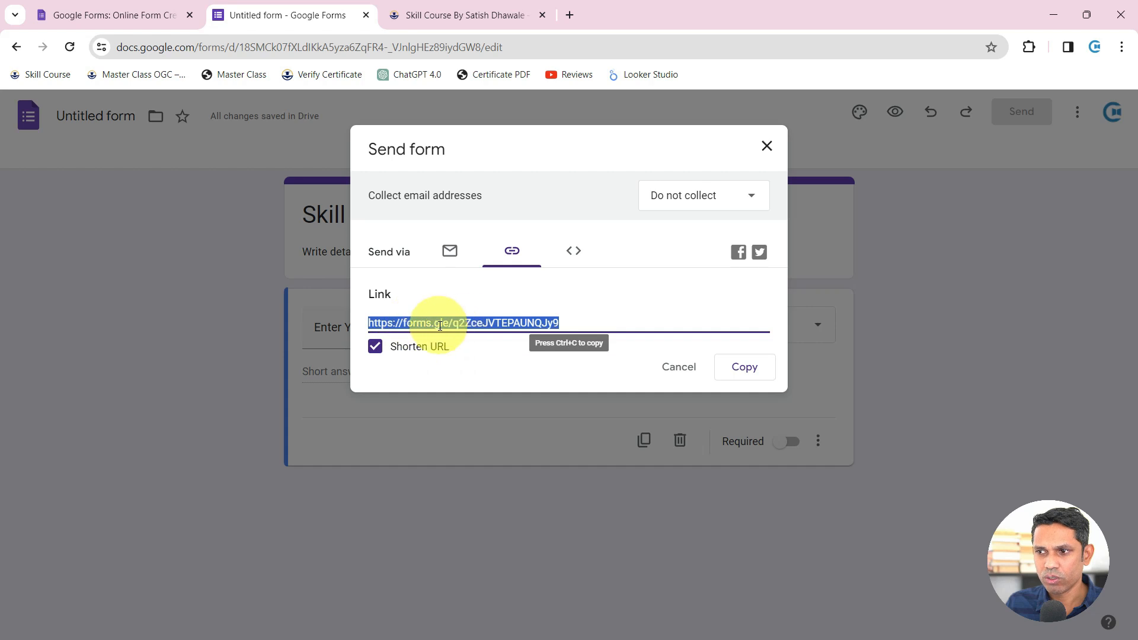
left_click(745, 367)
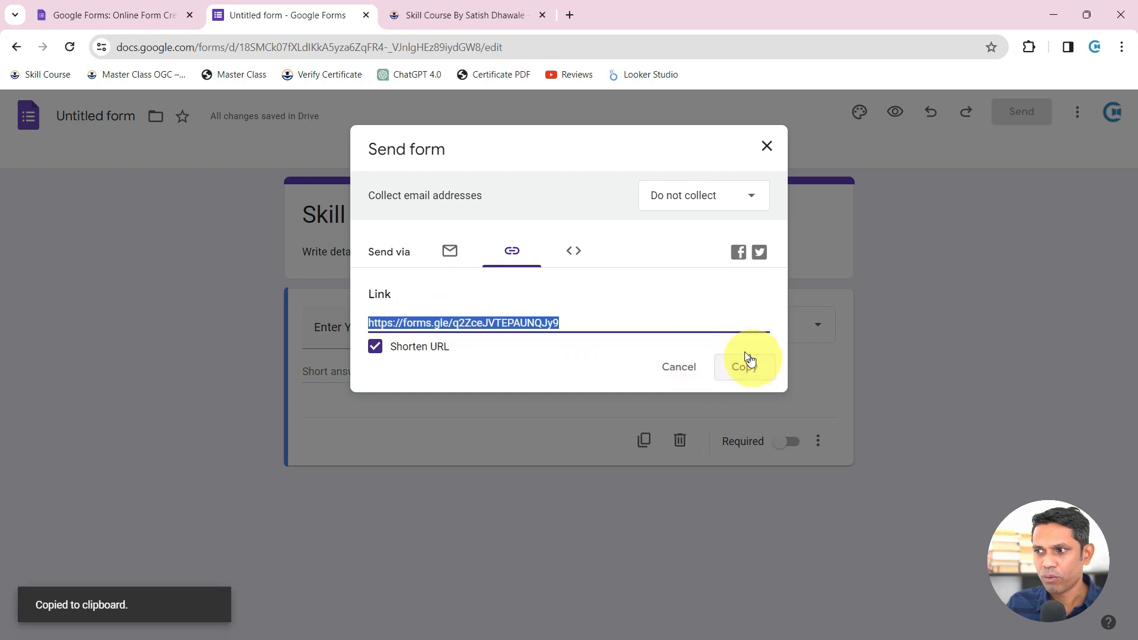
left_click(766, 146)
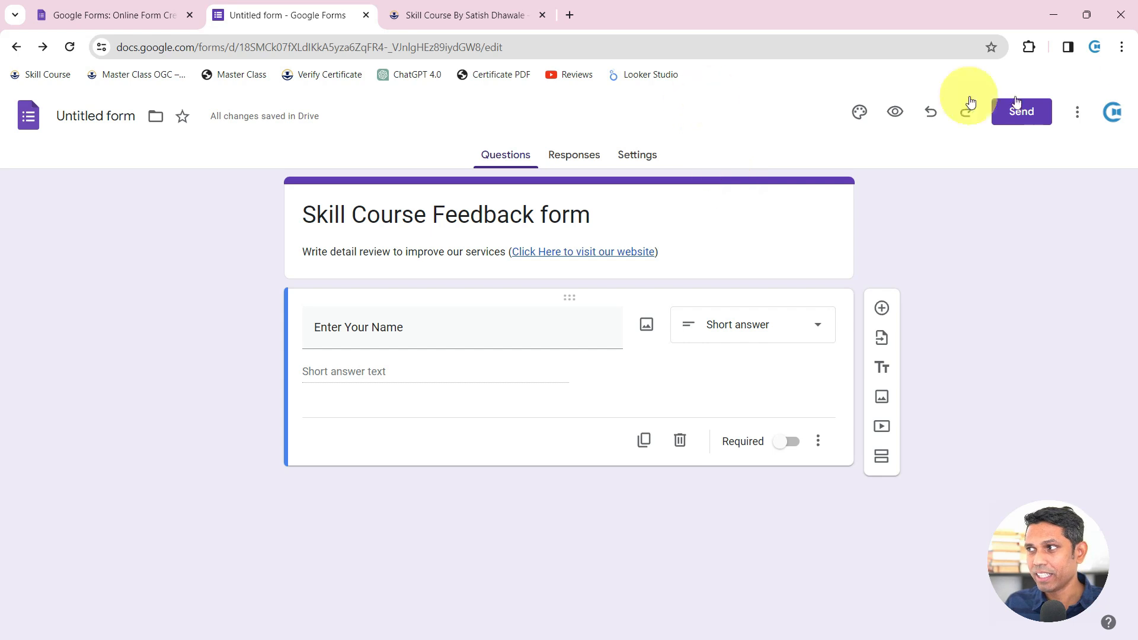
Step: Open the copied form link in a new Incognito window, check the name answer field and return to the form editor
left_click(1121, 47)
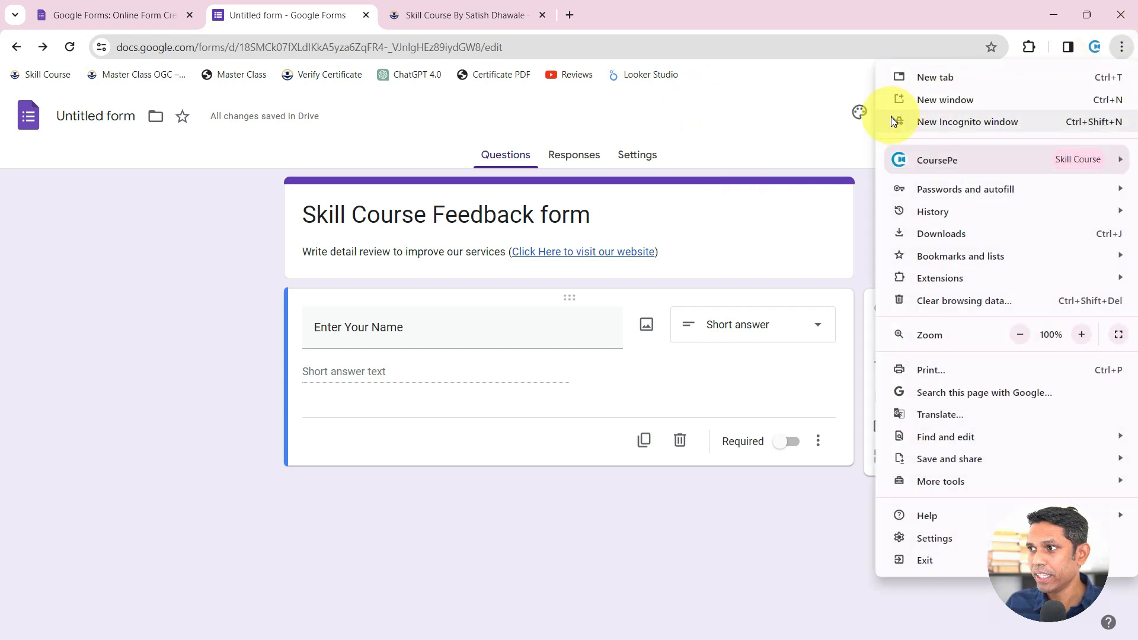
left_click(929, 121)
key("ctrl+v")
key("Return")
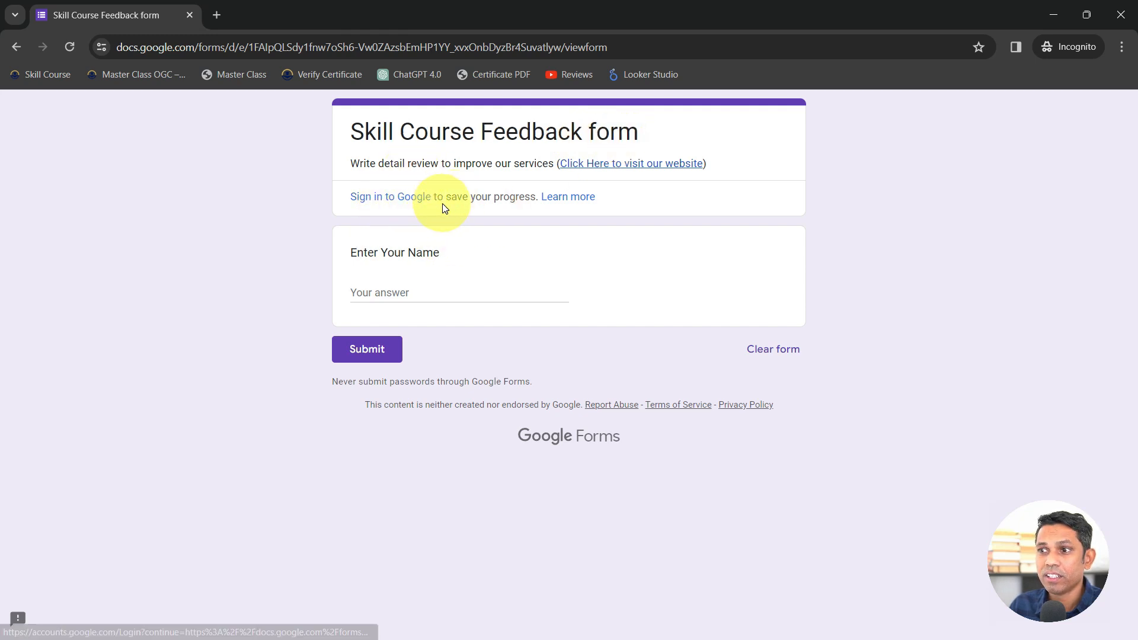
left_click(415, 294)
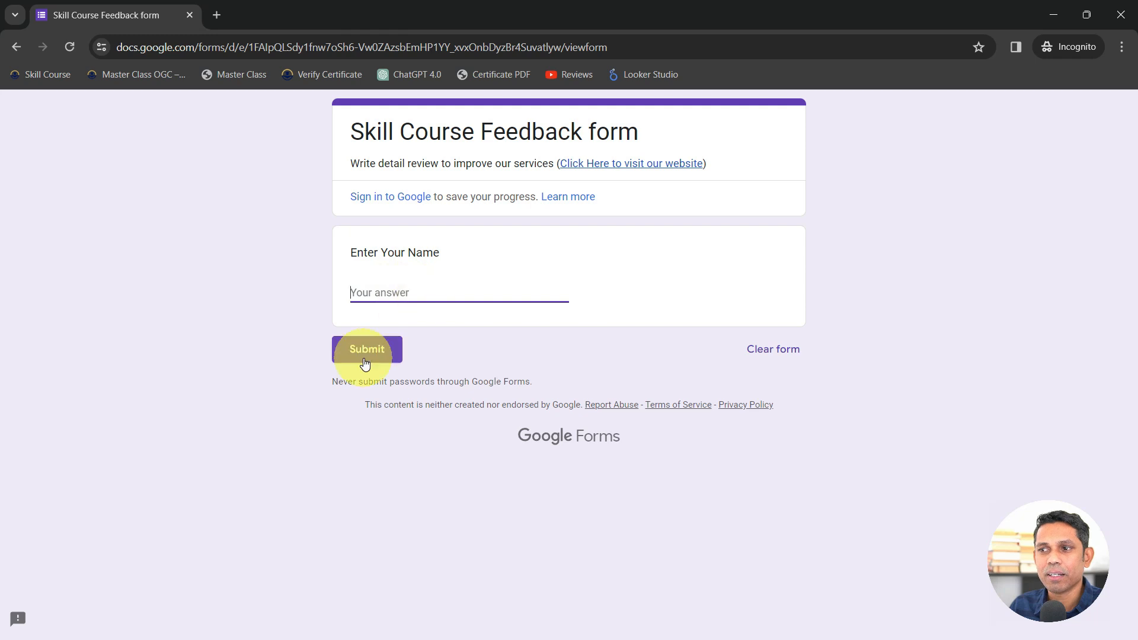
left_click(1055, 15)
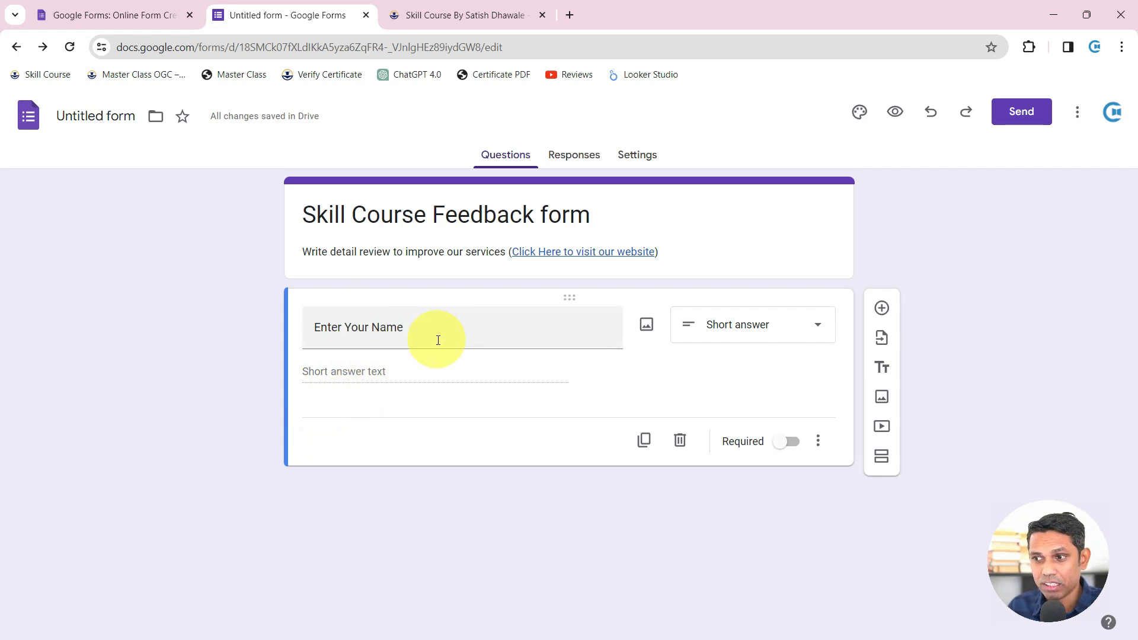
Step: Make the "Enter Your Name" question required and switch to the live form in the Incognito window
left_click(791, 445)
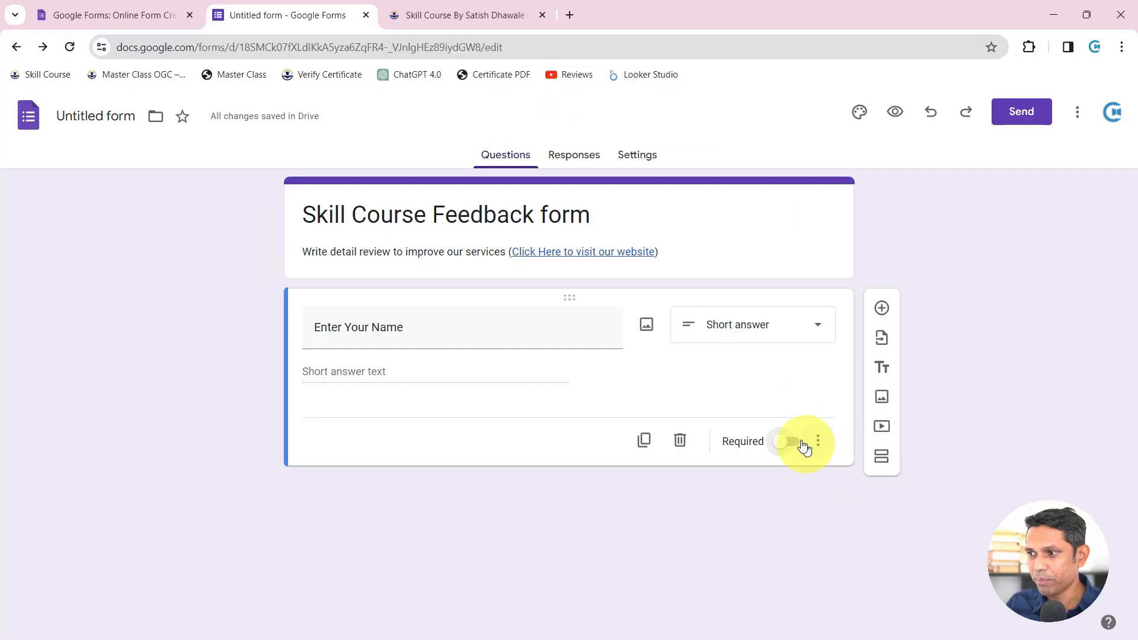
left_click(794, 443)
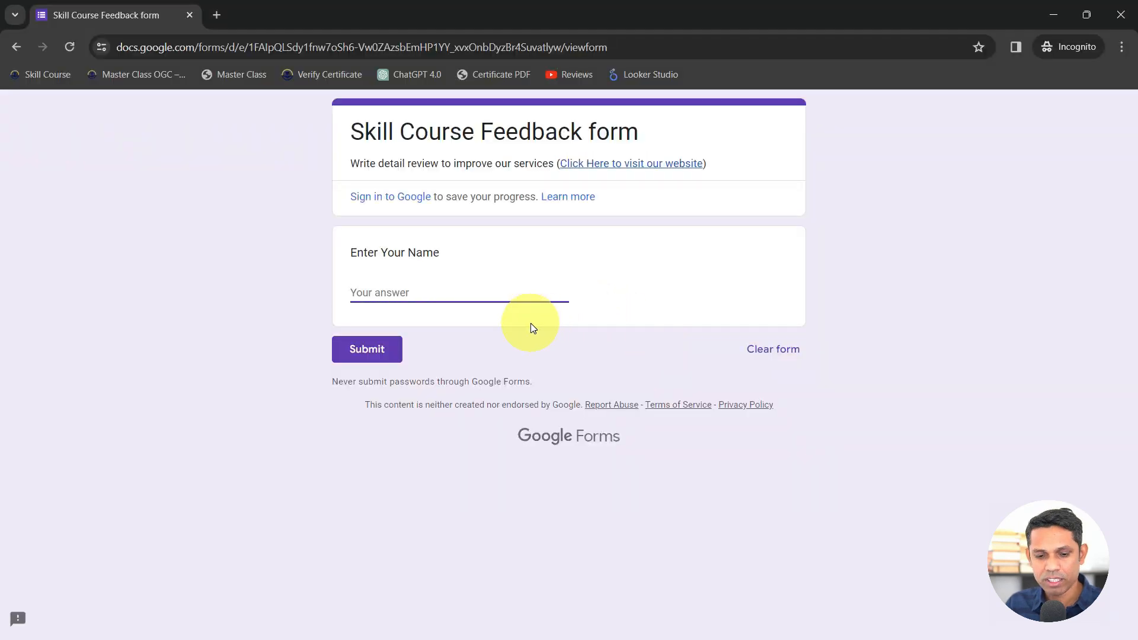
Step: Reload the live form and try to submit it with the required name answer left empty
key("F5")
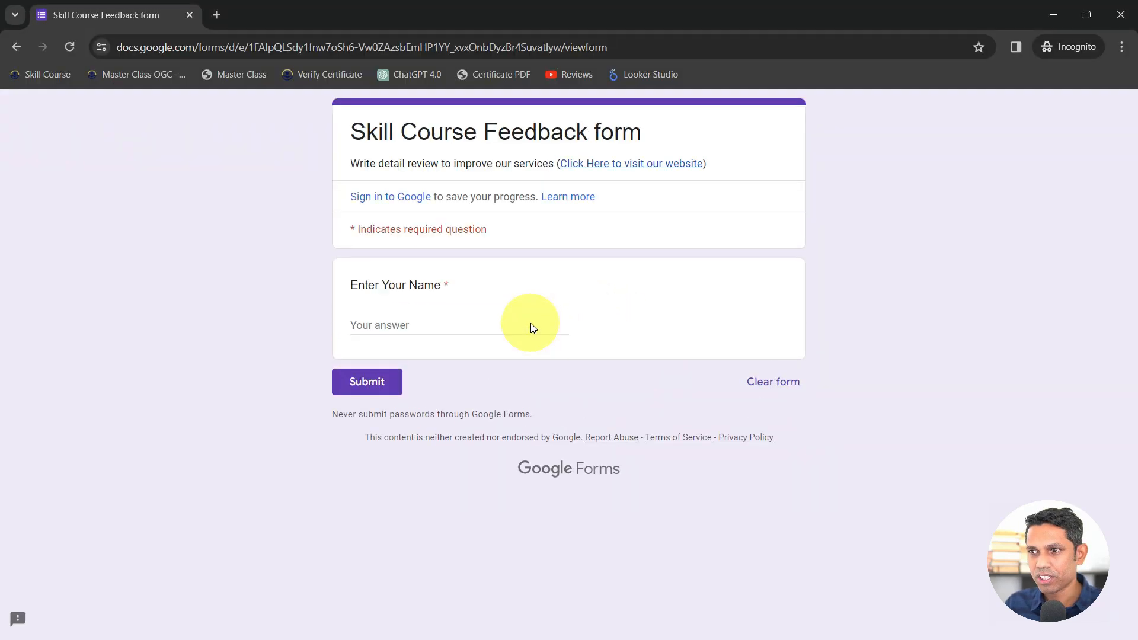
left_click_drag(438, 285, 449, 286)
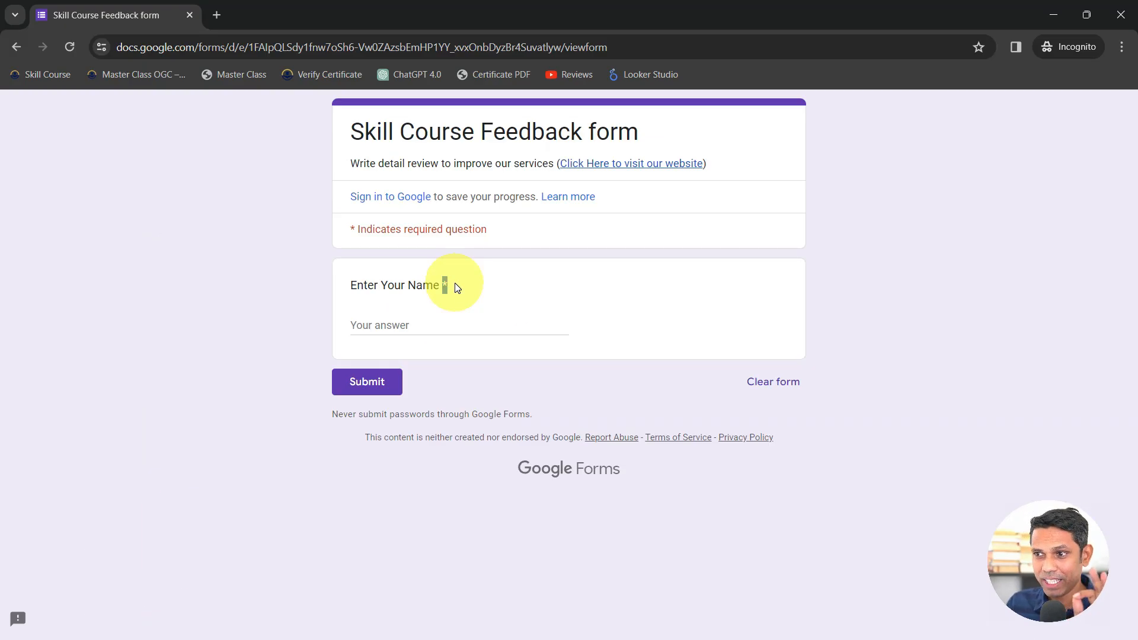
left_click(427, 324)
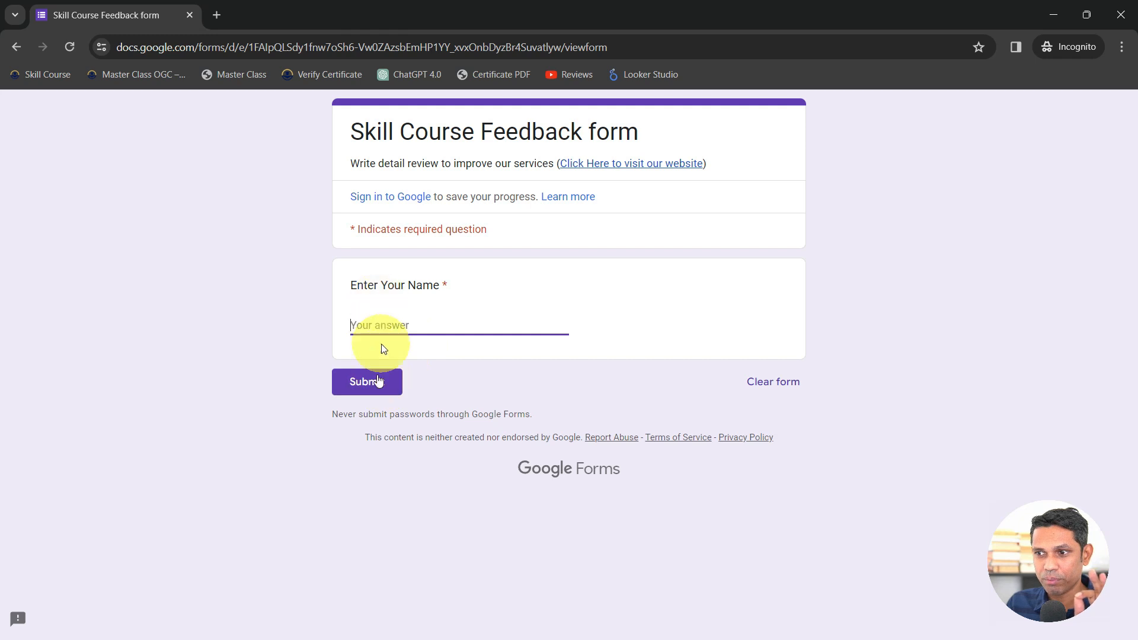
left_click(375, 384)
left_click_drag(378, 356, 574, 361)
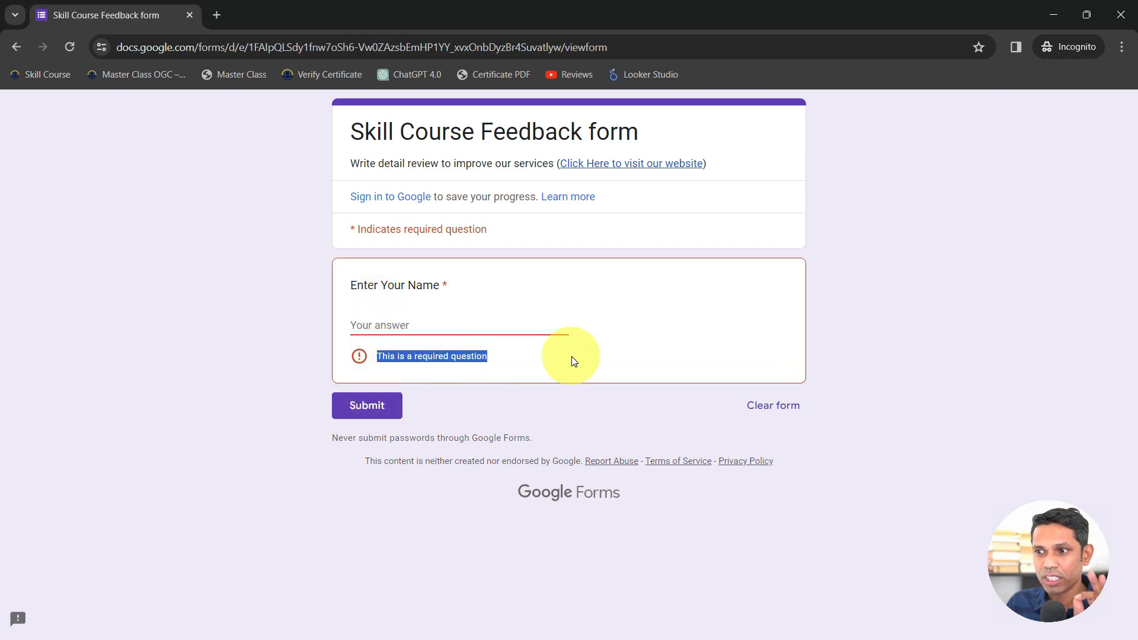
left_click(574, 361)
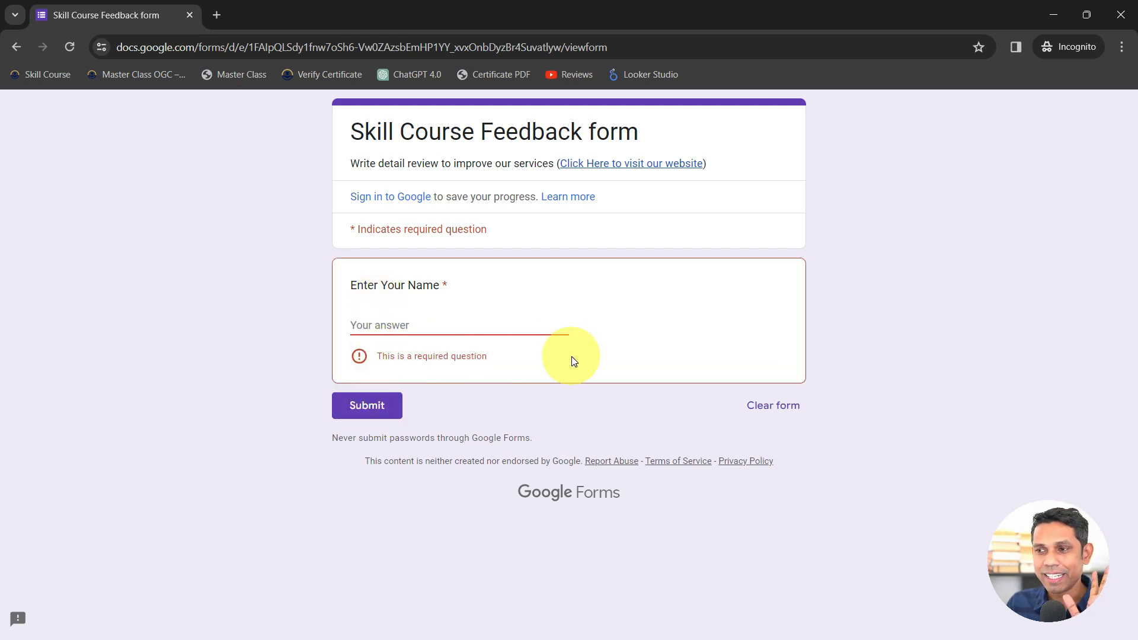
Step: Make the name question optional in the editor, check it in the reloaded live form, and make it required again
key("alt+Tab")
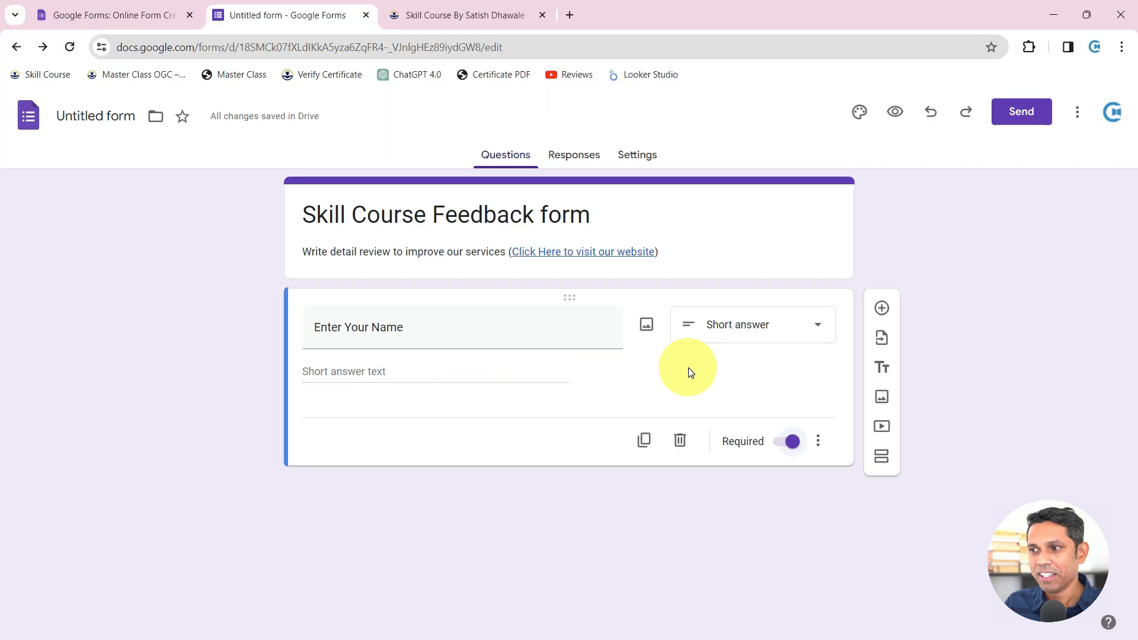
left_click(791, 443)
key("alt+Tab")
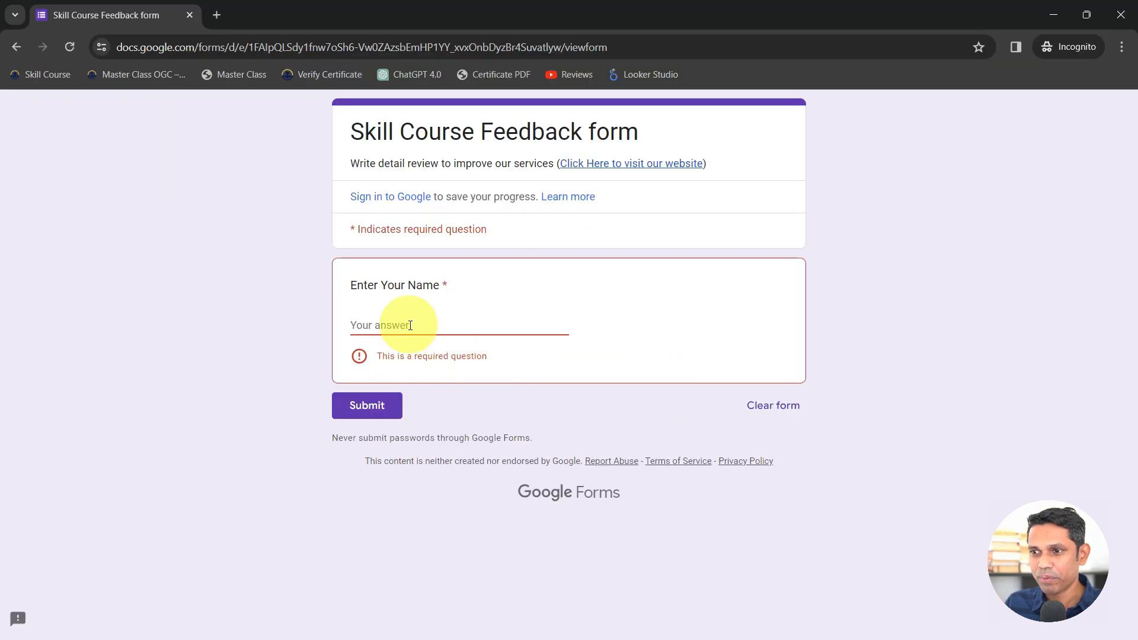
key("F5")
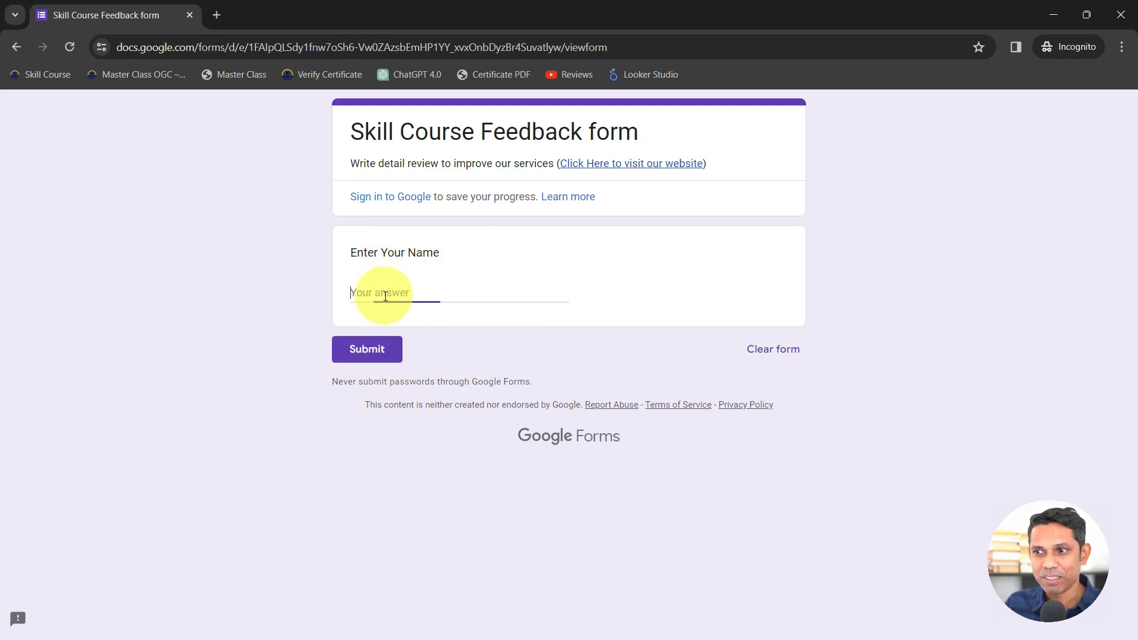
key("alt+Tab")
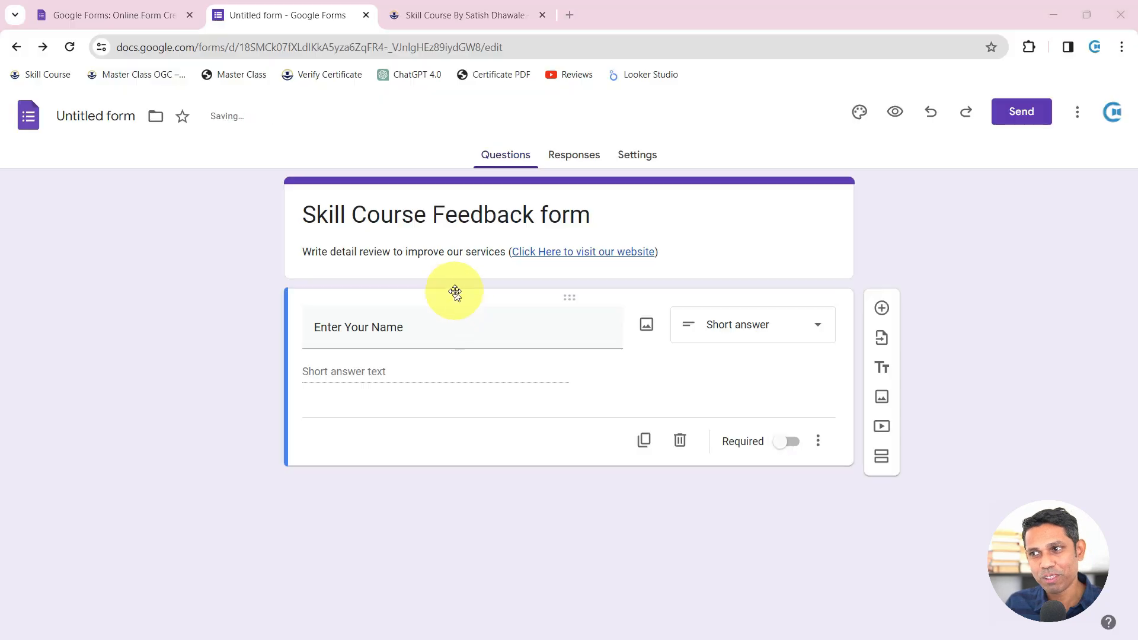
left_click(783, 445)
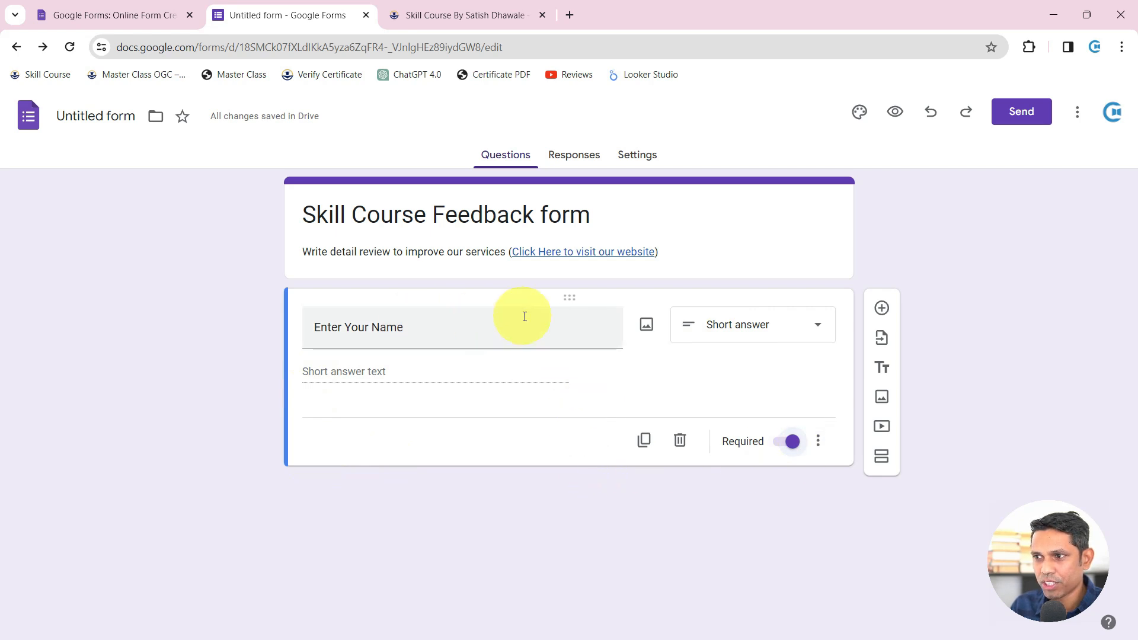
Step: Duplicate the "Enter Your Name" question and replace the copy's text with "Enter Course Enrolled"
left_click(644, 440)
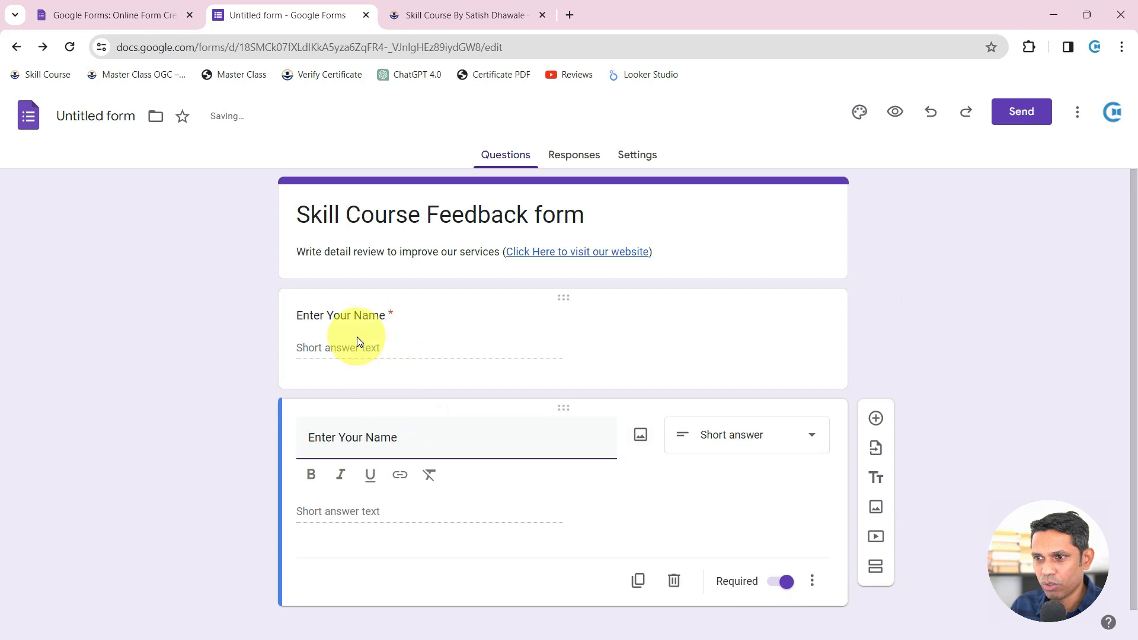
left_click(343, 441)
left_click_drag(394, 437, 267, 414)
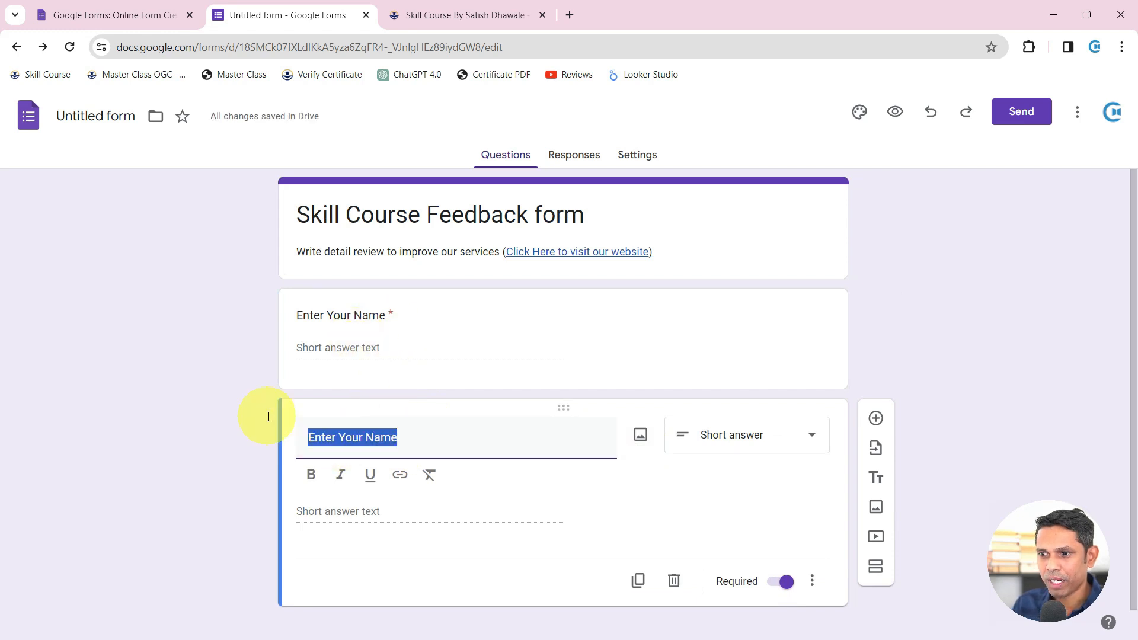
type("Enter Yo")
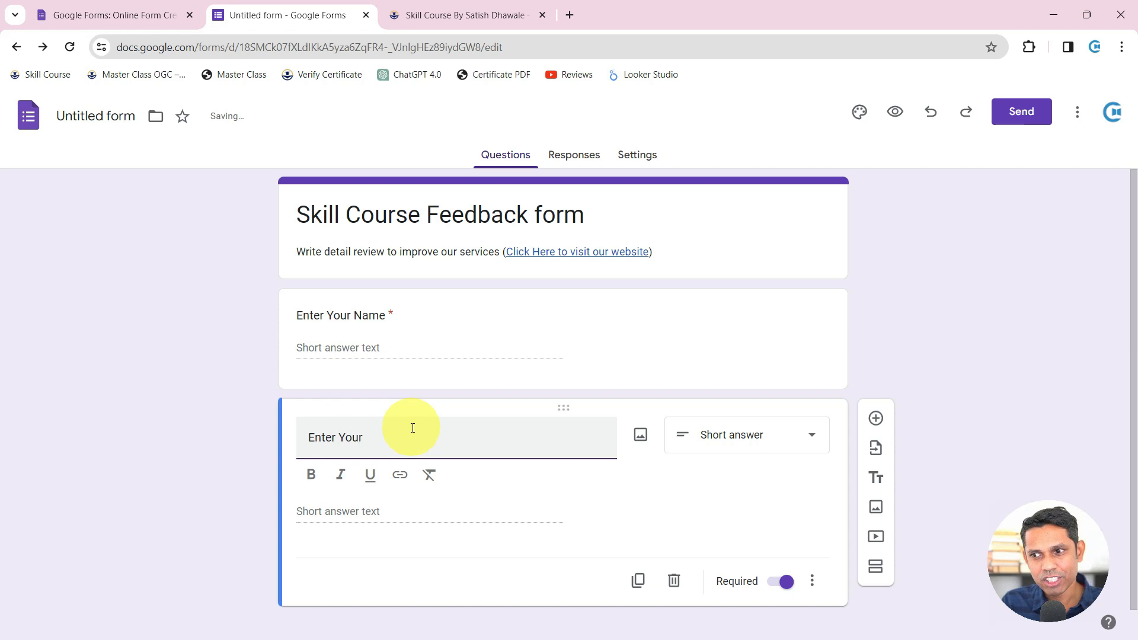
type("ur")
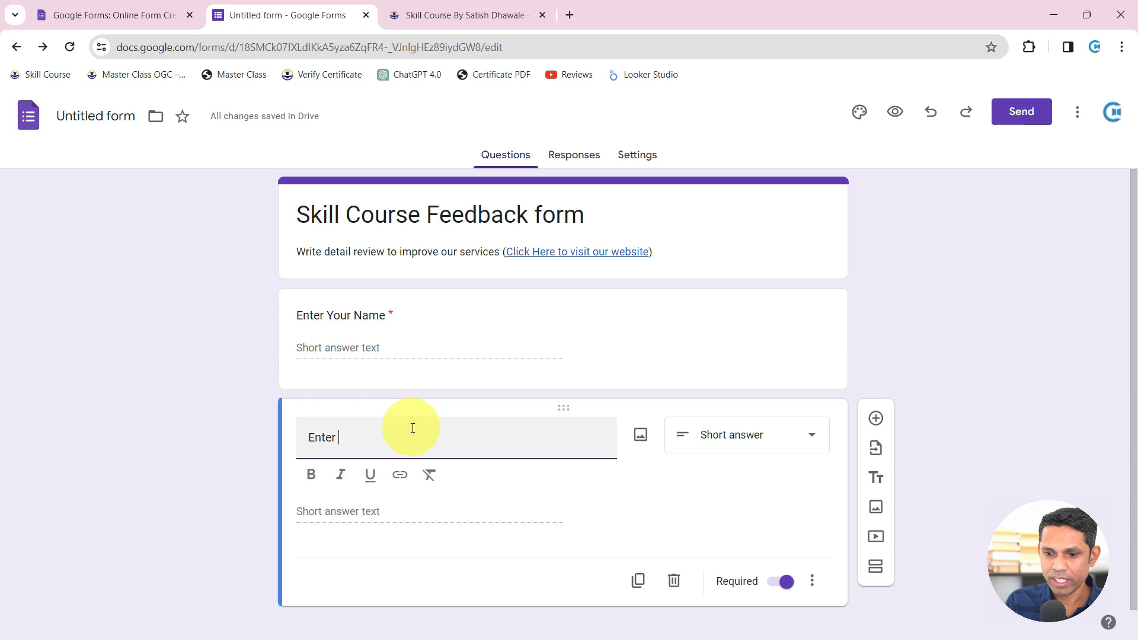
type(" t")
type("olled")
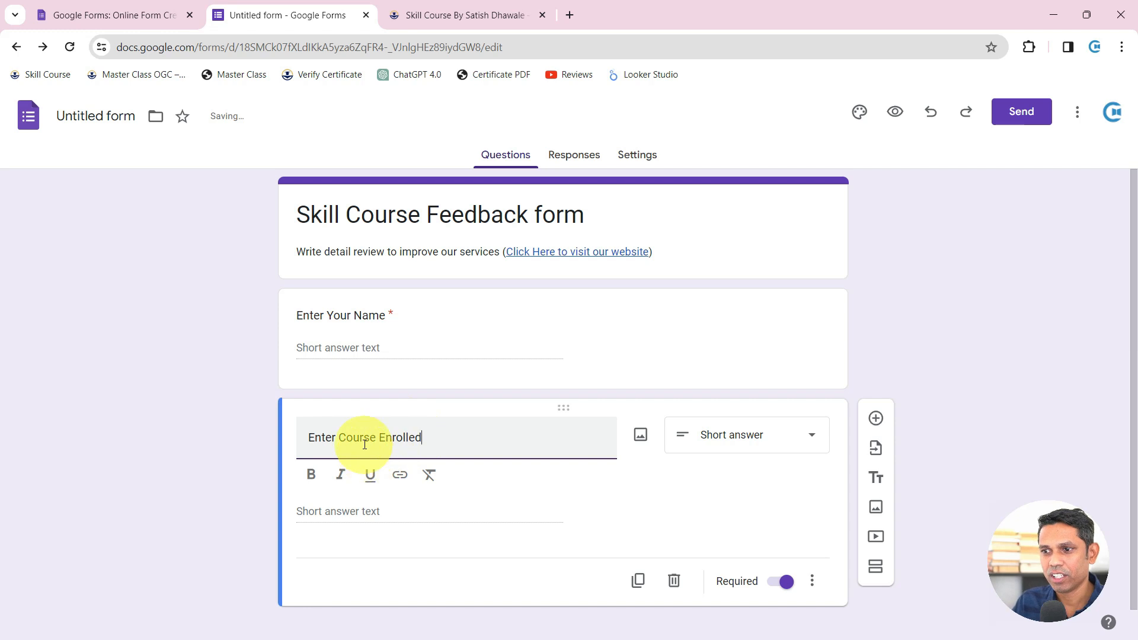
triple_click(364, 439)
left_click(360, 438)
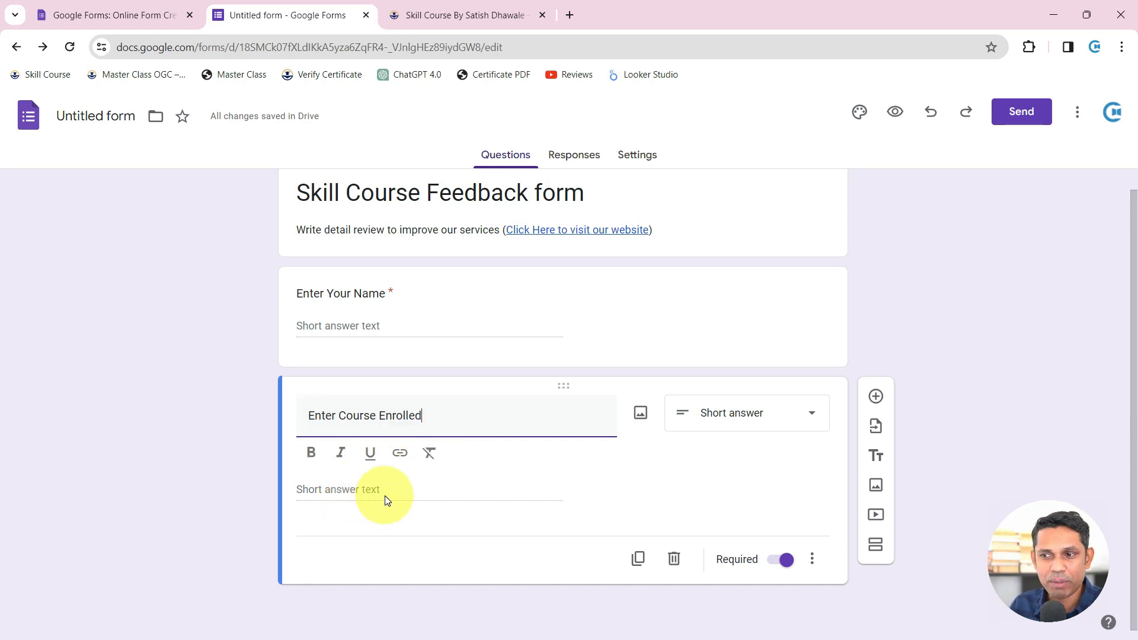
Step: Switch the course question's Required setting off and on, check its answer field in the live form and return to the editor
left_click(784, 561)
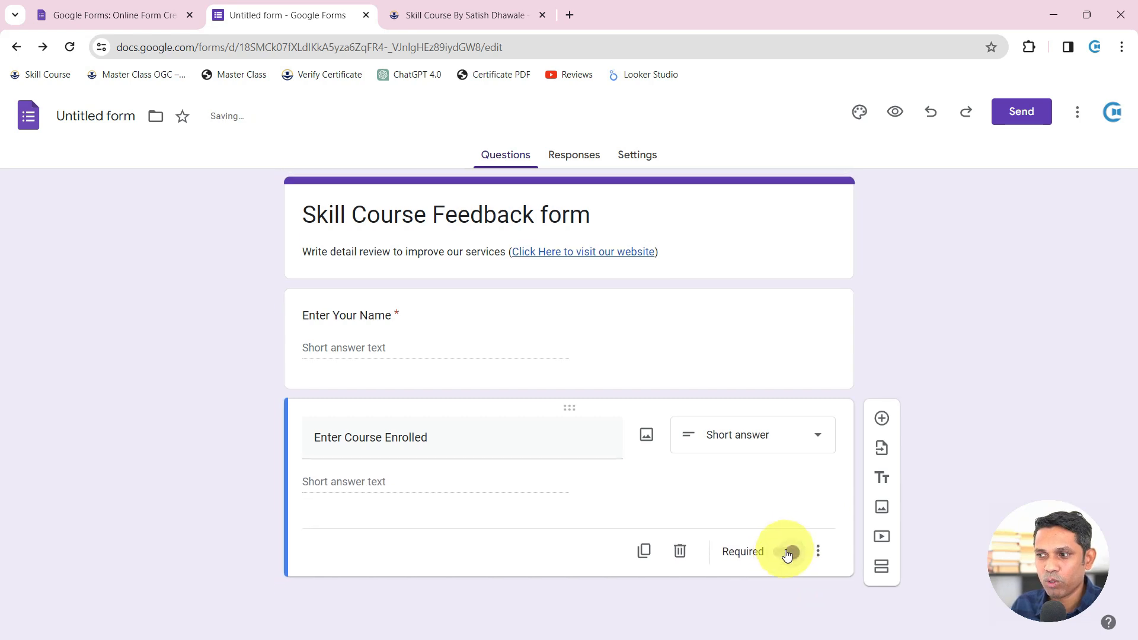
left_click(788, 555)
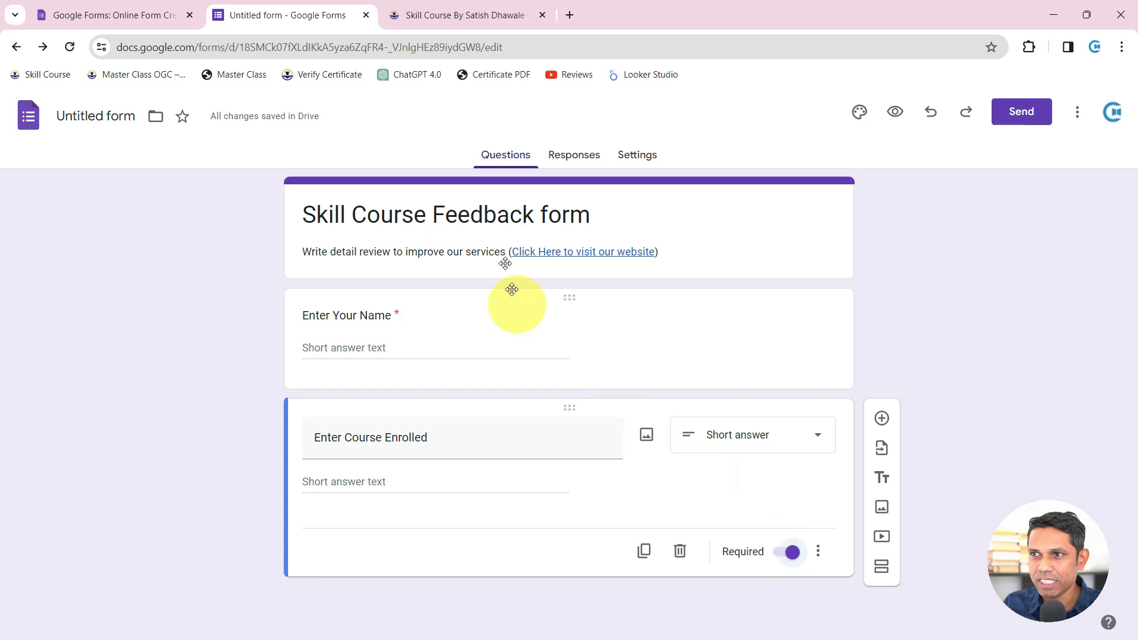
left_click(474, 6)
left_click(356, 17)
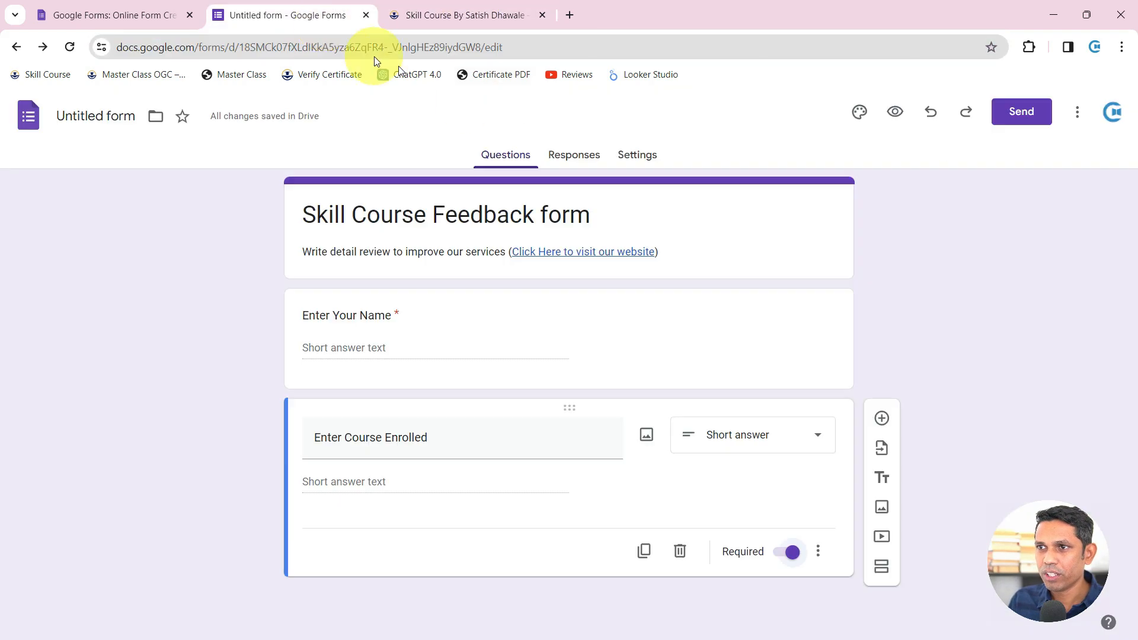
key("alt+Tab")
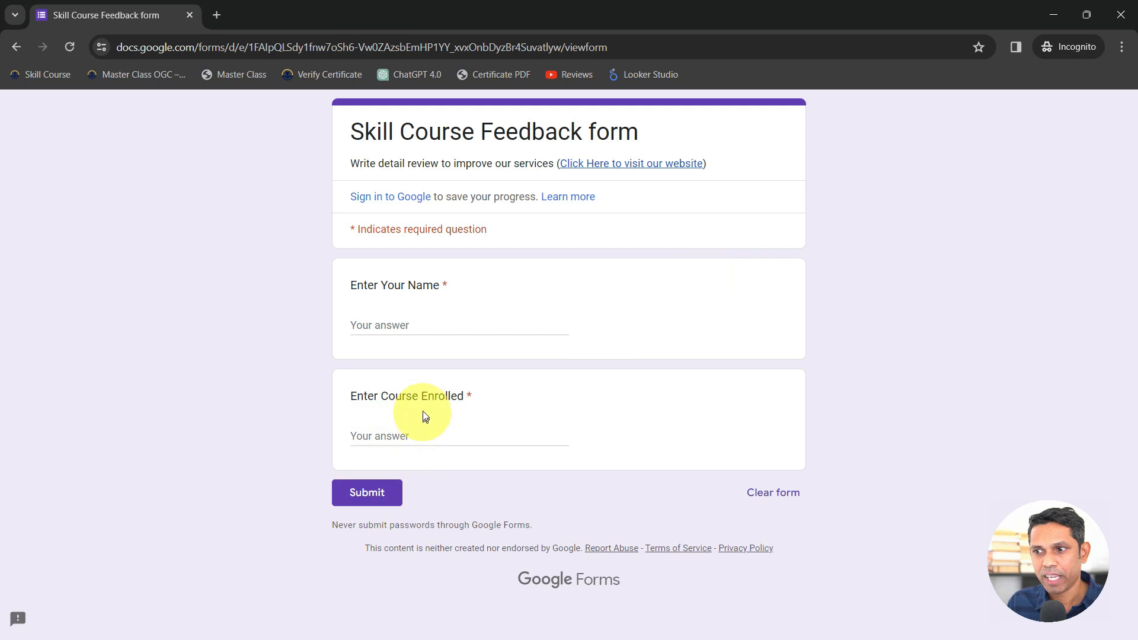
left_click(448, 437)
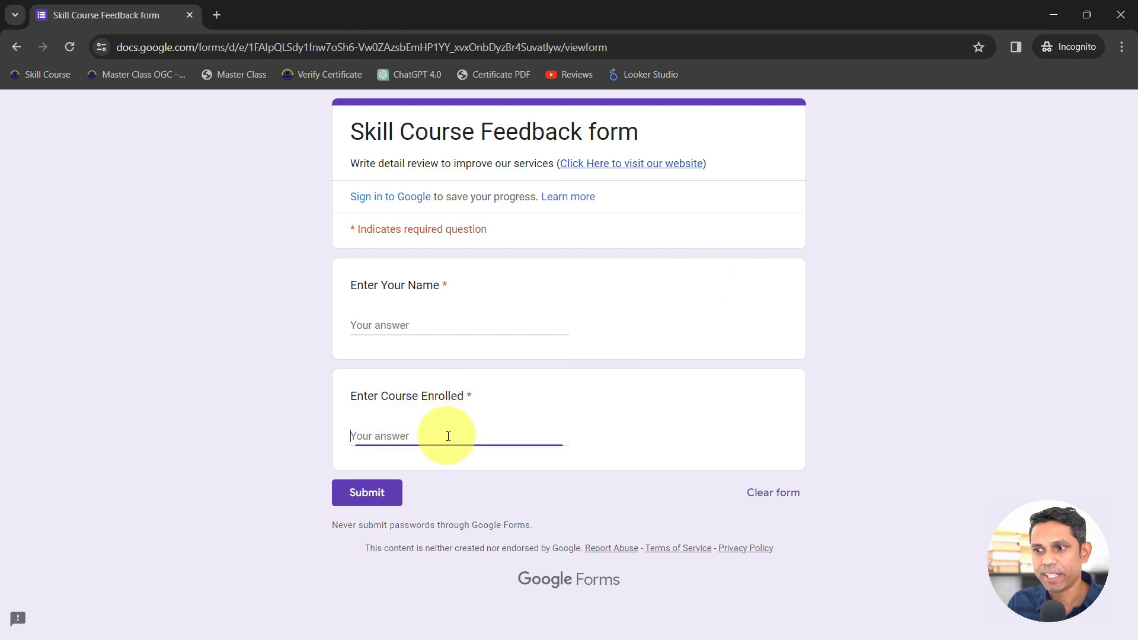
key("alt+Tab")
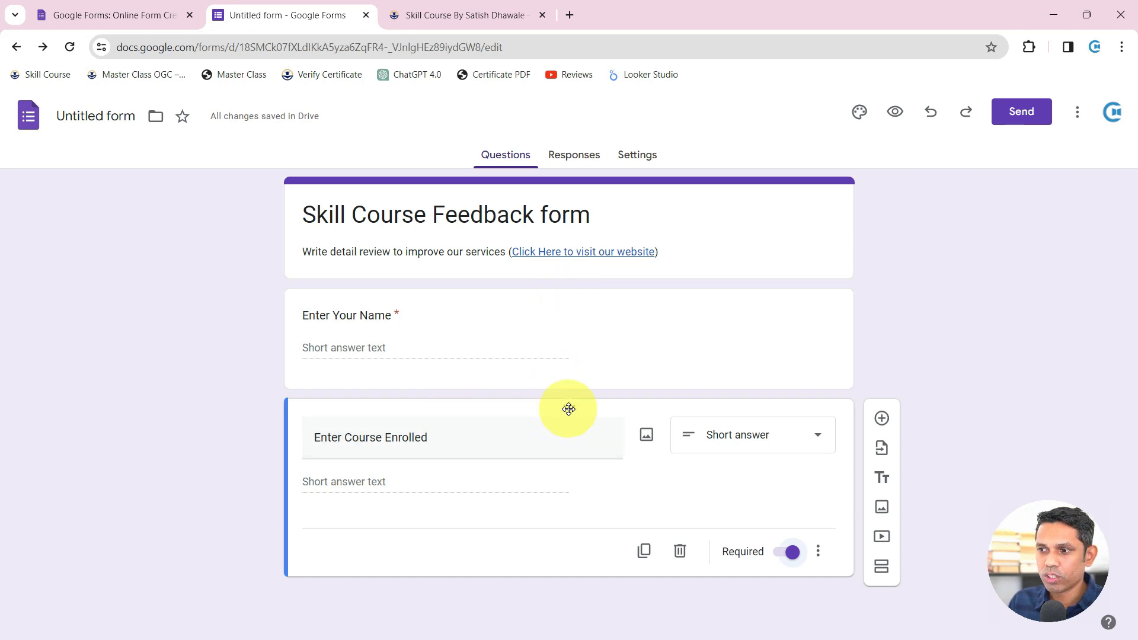
Step: Reorder the questions so that "Enter Course Enrolled" comes before "Enter Your Name"
left_click_drag(569, 409, 574, 293)
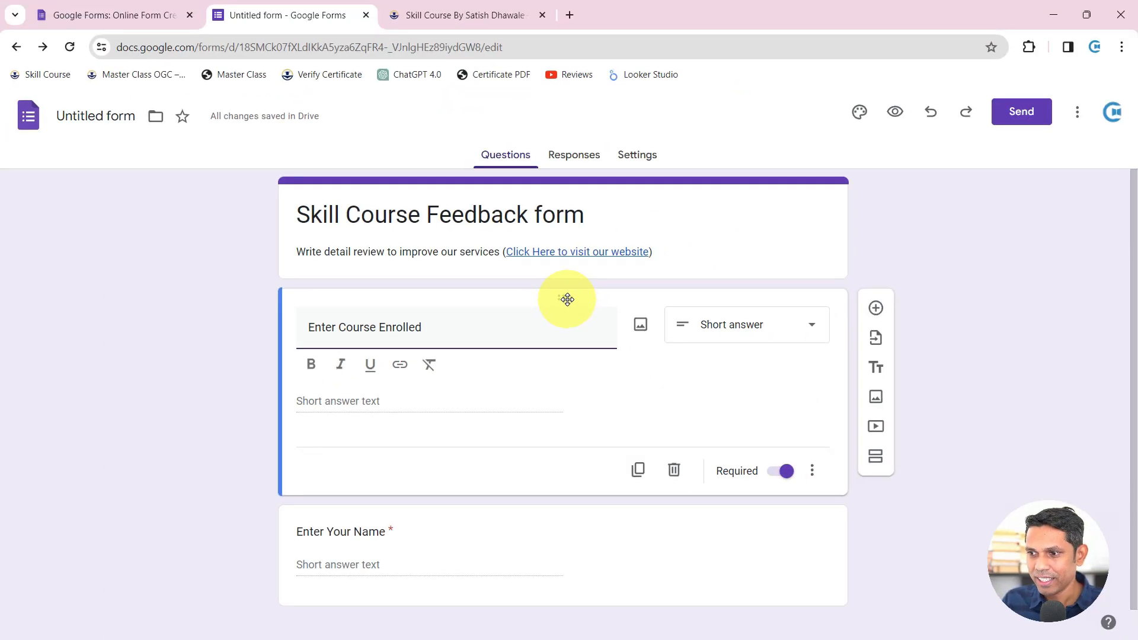
left_click_drag(567, 299, 559, 483)
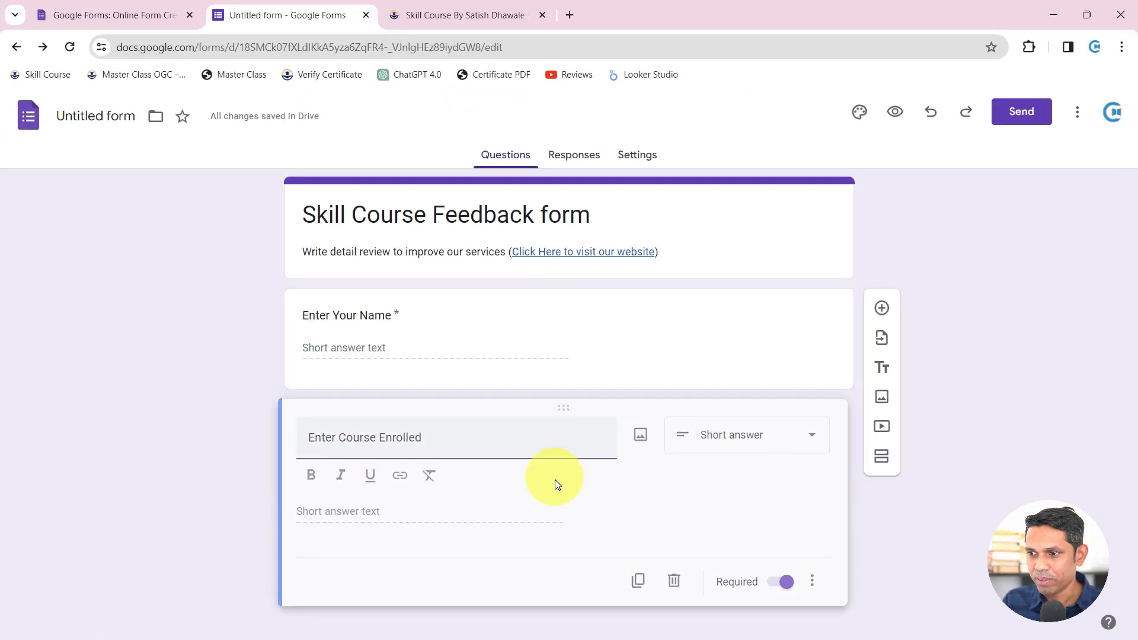
left_click_drag(569, 325, 567, 516)
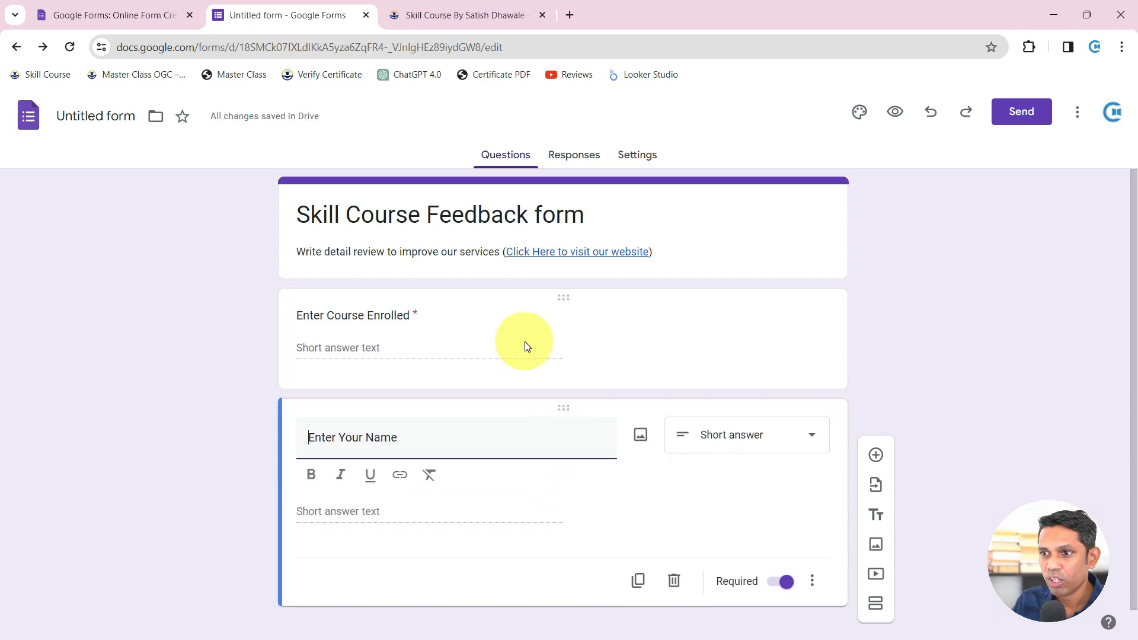
scroll(523, 381, "down", 1)
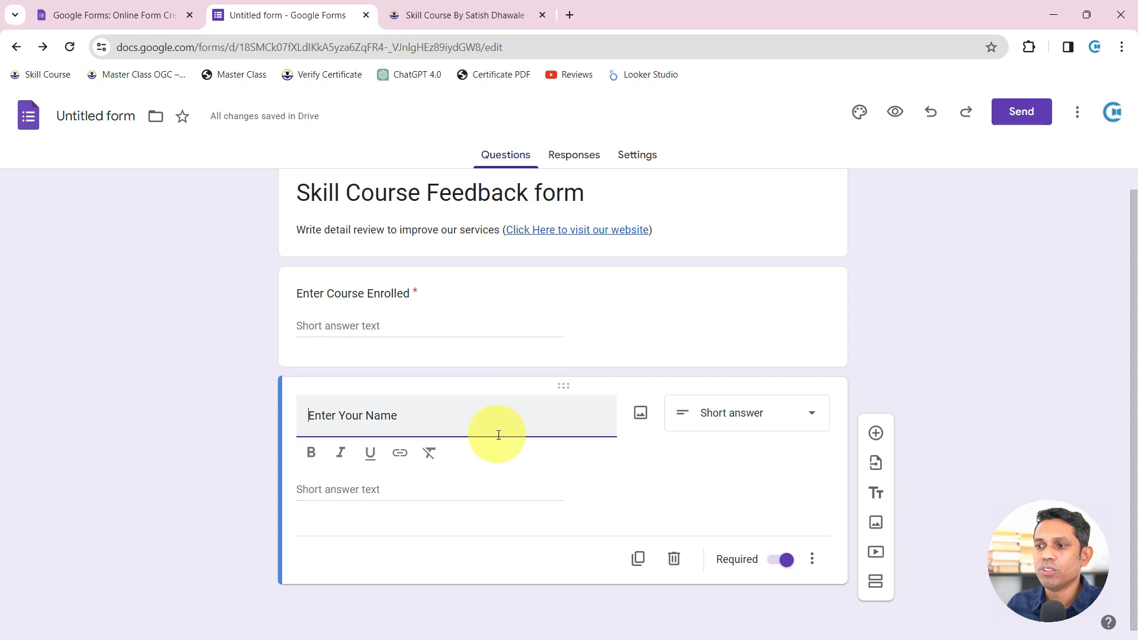
left_click(770, 416)
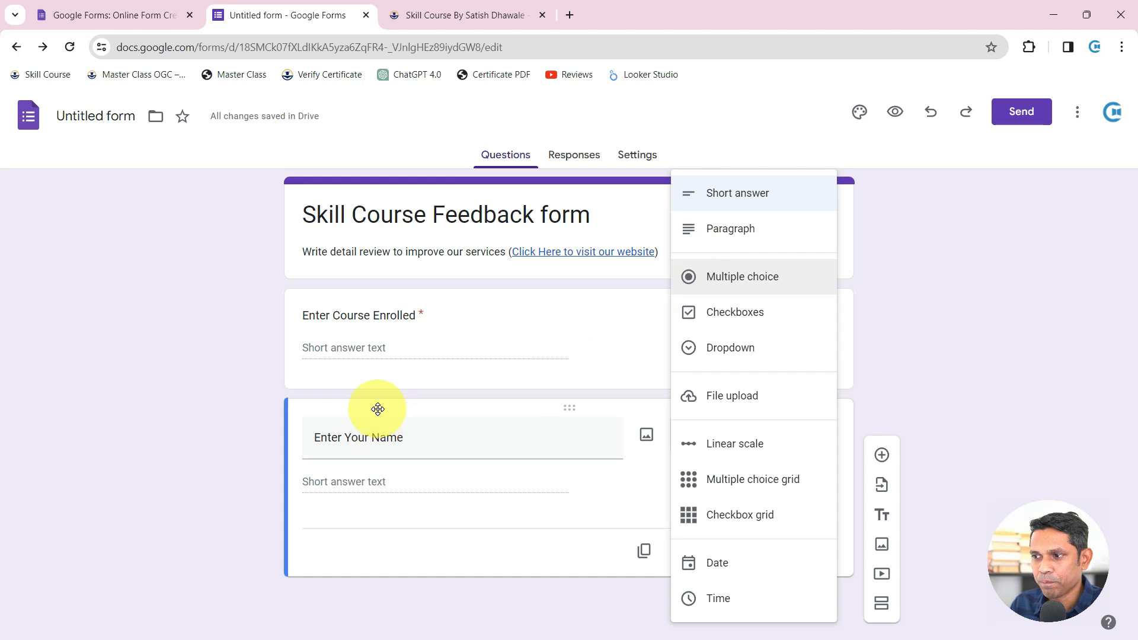
left_click(239, 500)
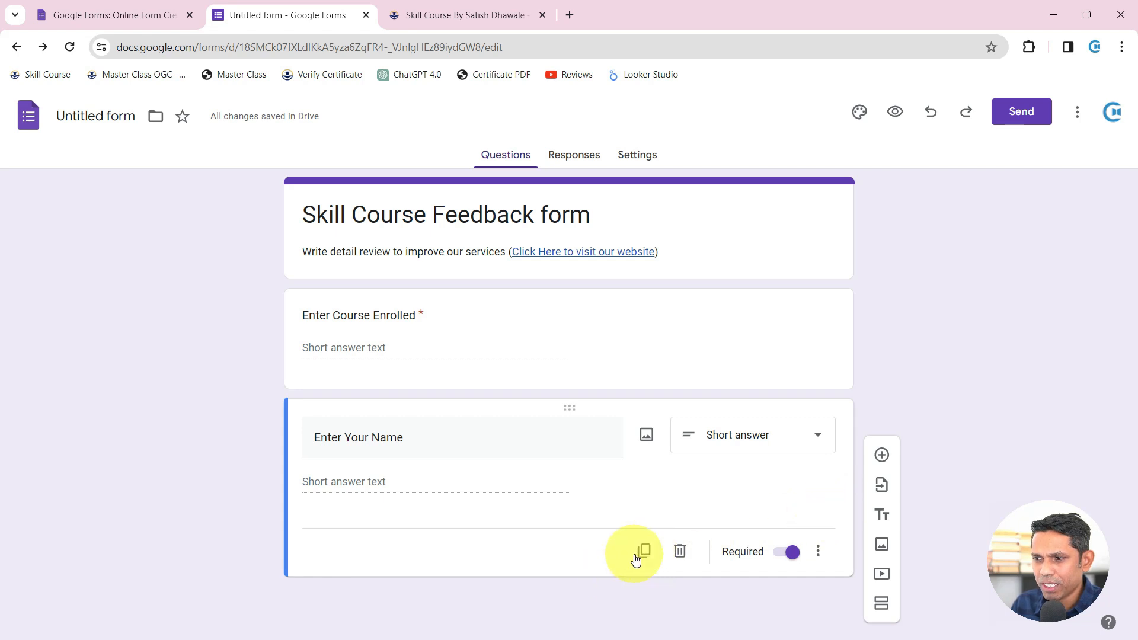
Step: Add a Paragraph question after the name question with the text "Write your feedback in few words"
left_click(884, 456)
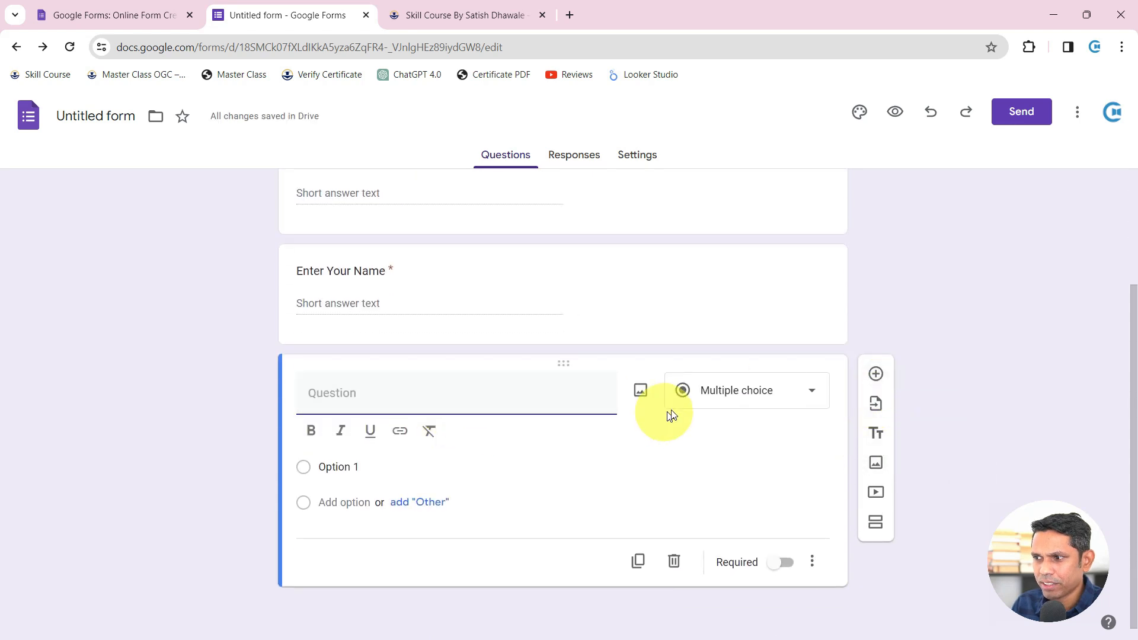
left_click(774, 393)
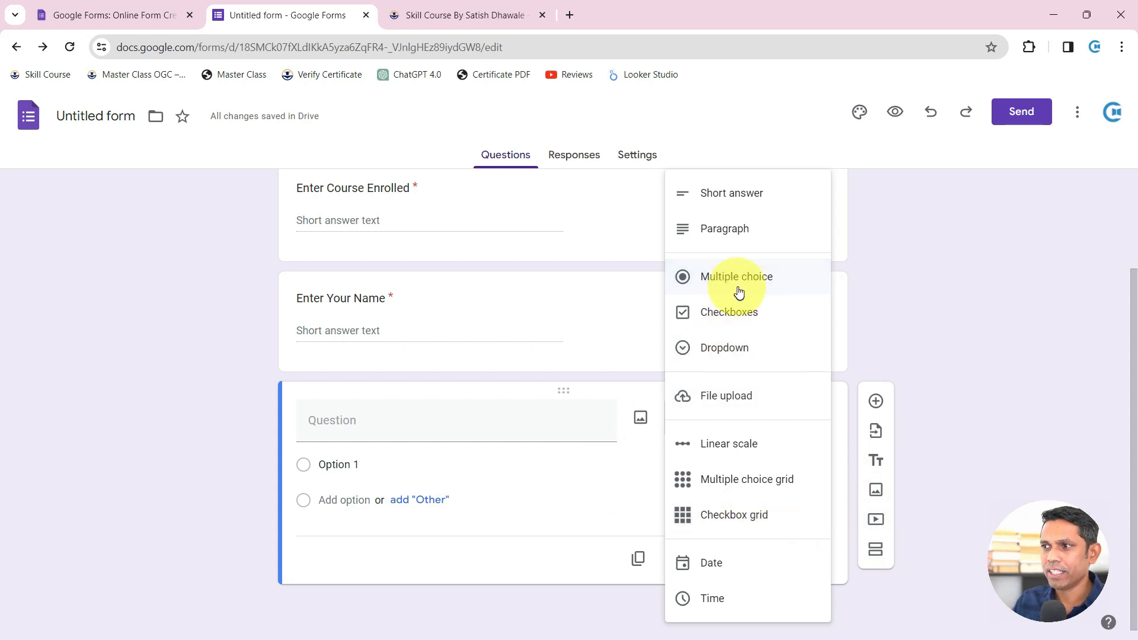
left_click(741, 234)
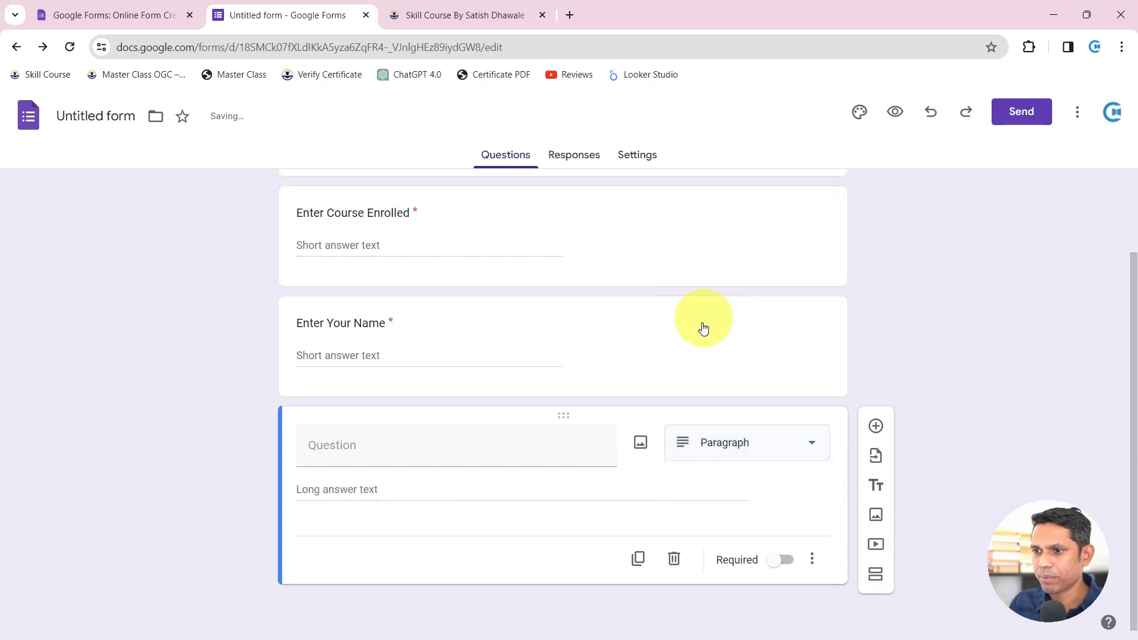
left_click(418, 458)
type("Write your fe")
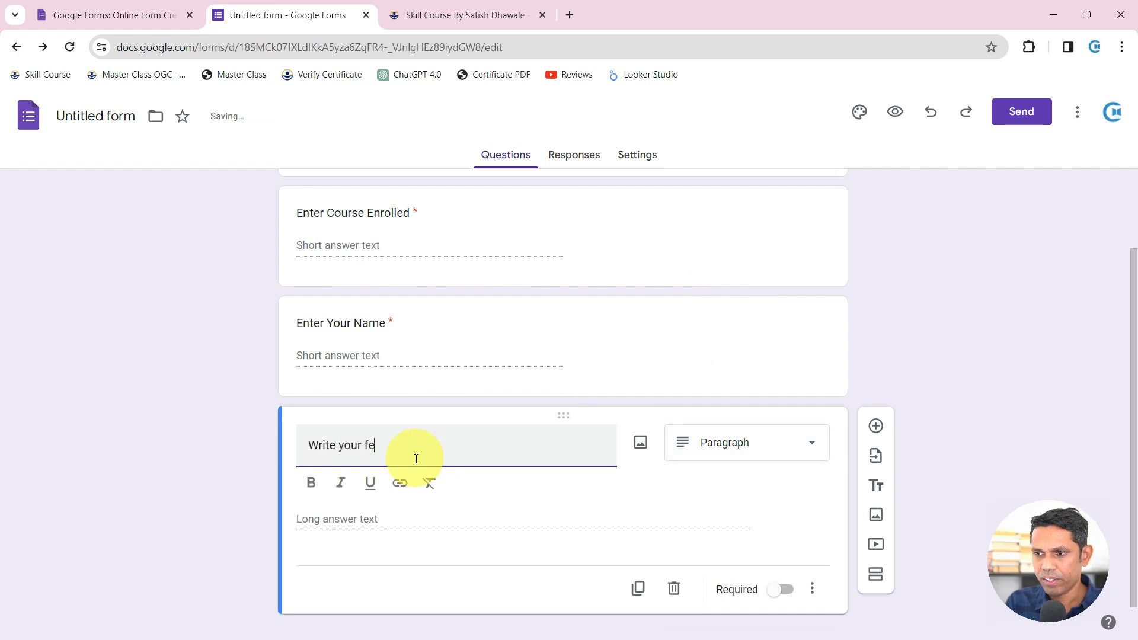
type("edback")
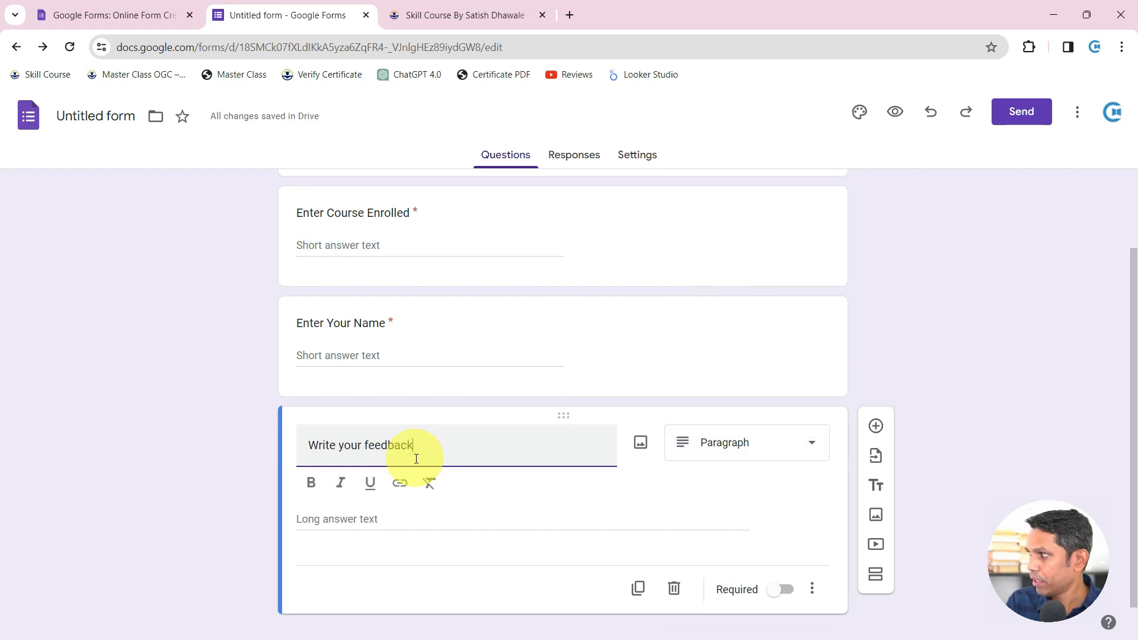
type(" in few words")
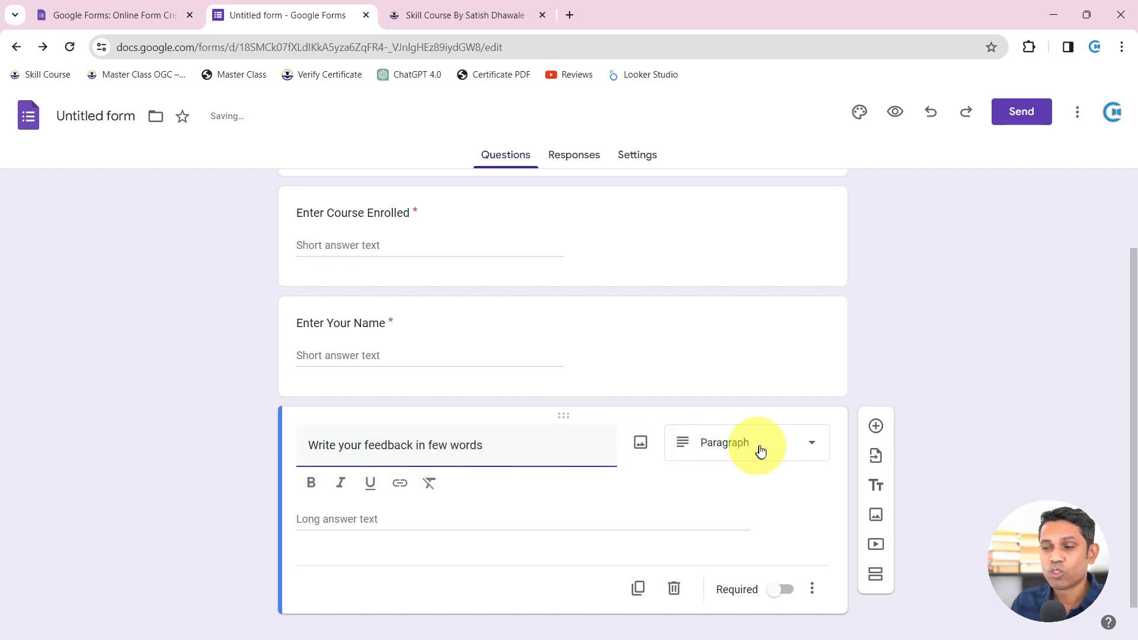
scroll(774, 459, "down", 1)
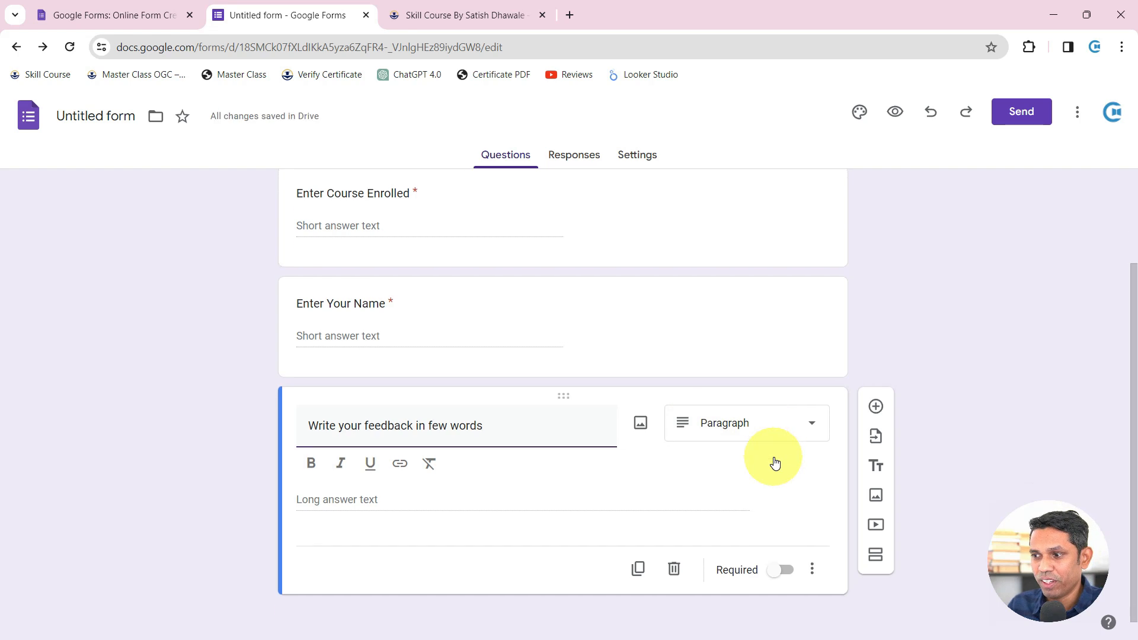
left_click(779, 568)
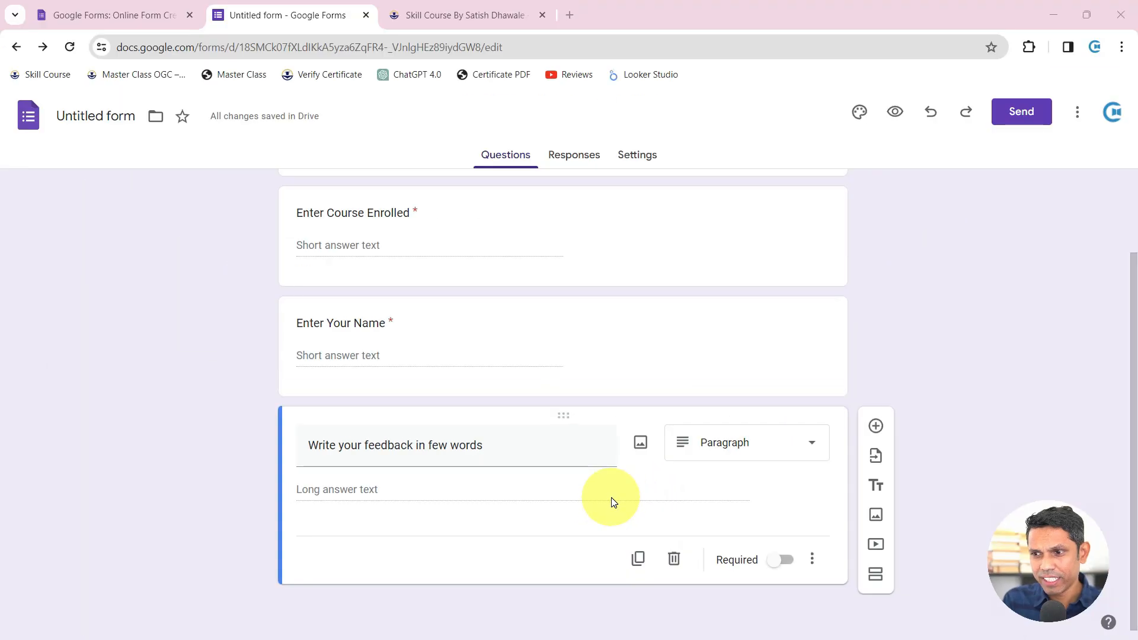
left_click(788, 457)
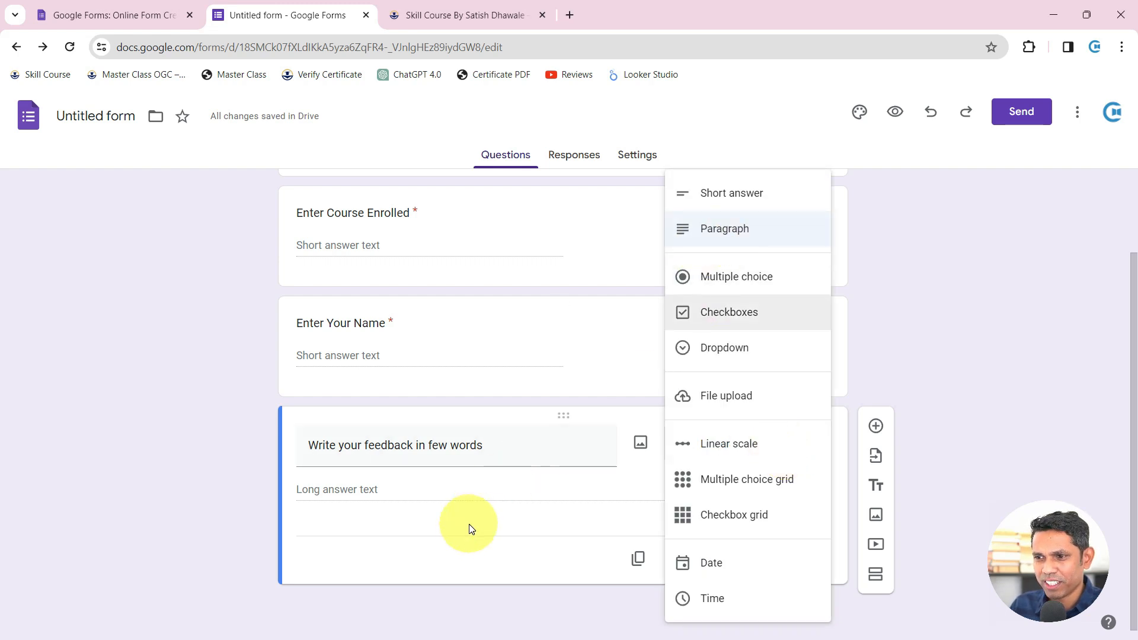
left_click(252, 478)
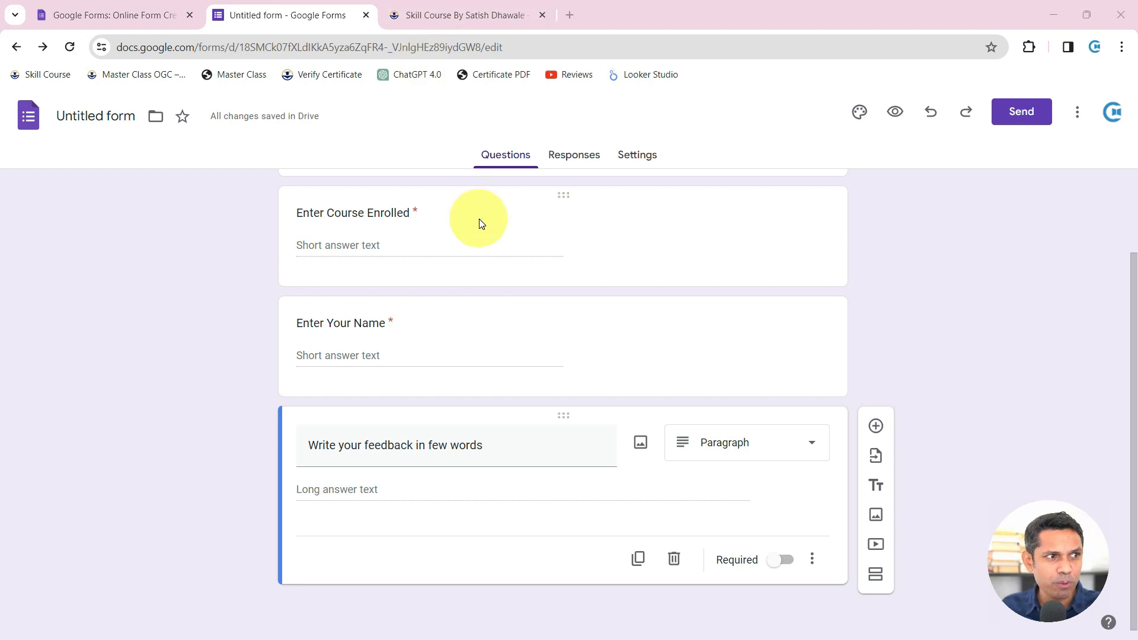
Step: Reload the live form, check the answer fields of the name and feedback questions, and return to the editor
key("alt+Tab")
key("F5")
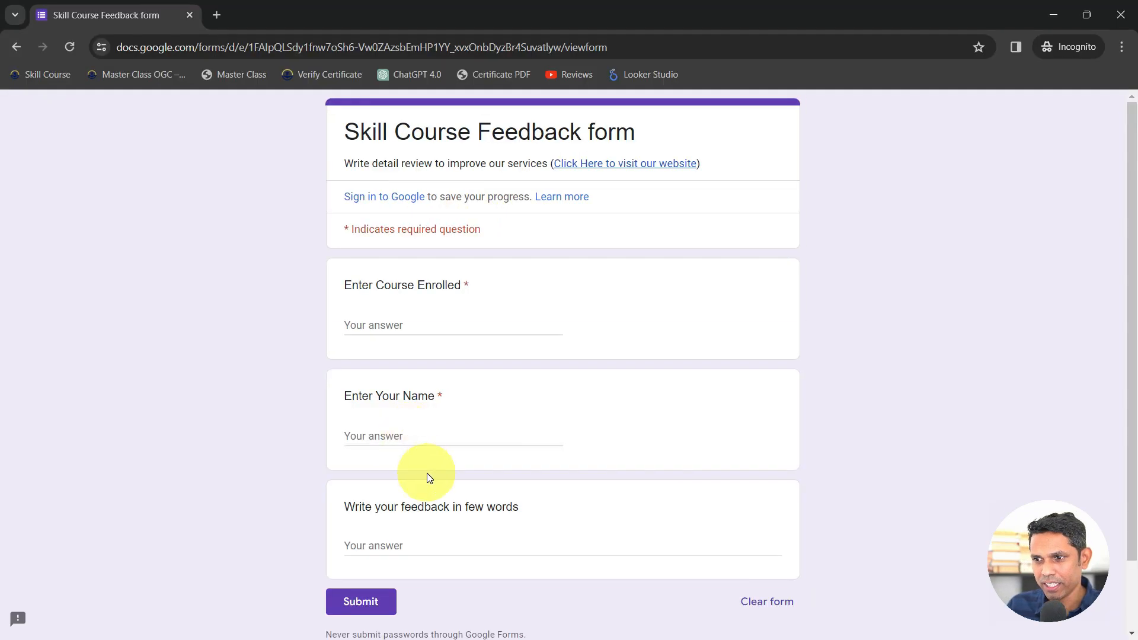
left_click(409, 544)
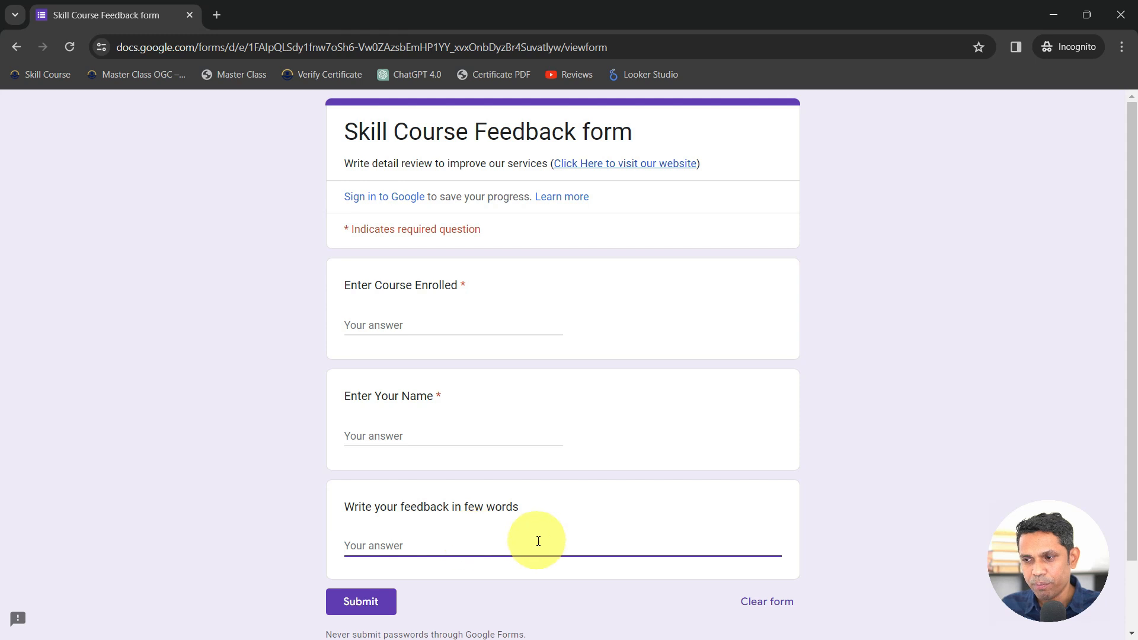
left_click(424, 437)
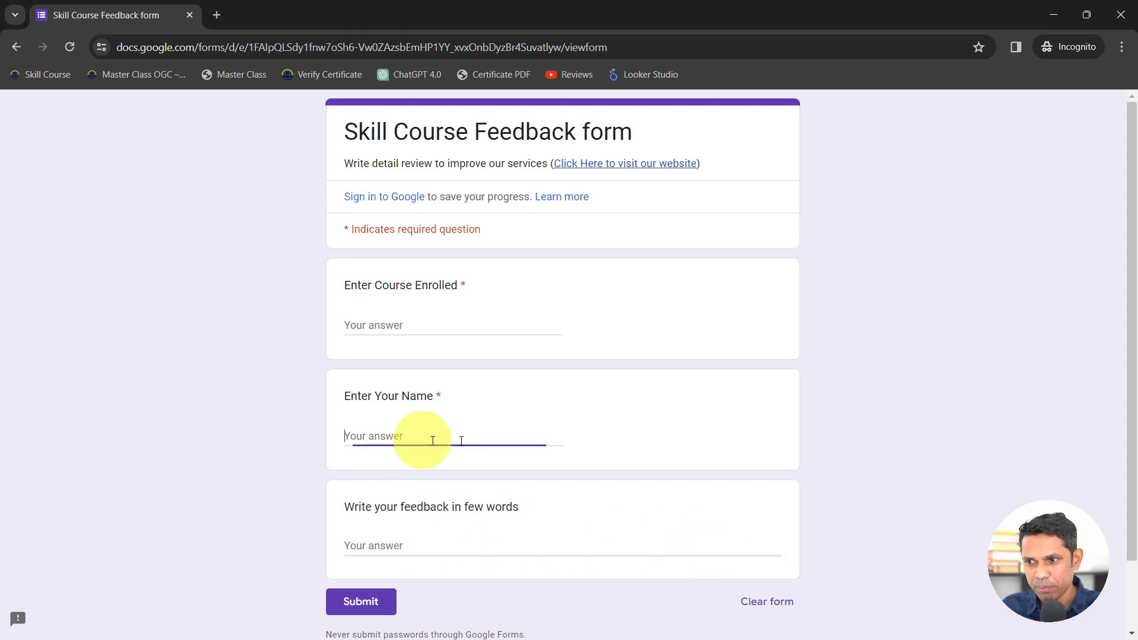
left_click(528, 552)
left_click(400, 564)
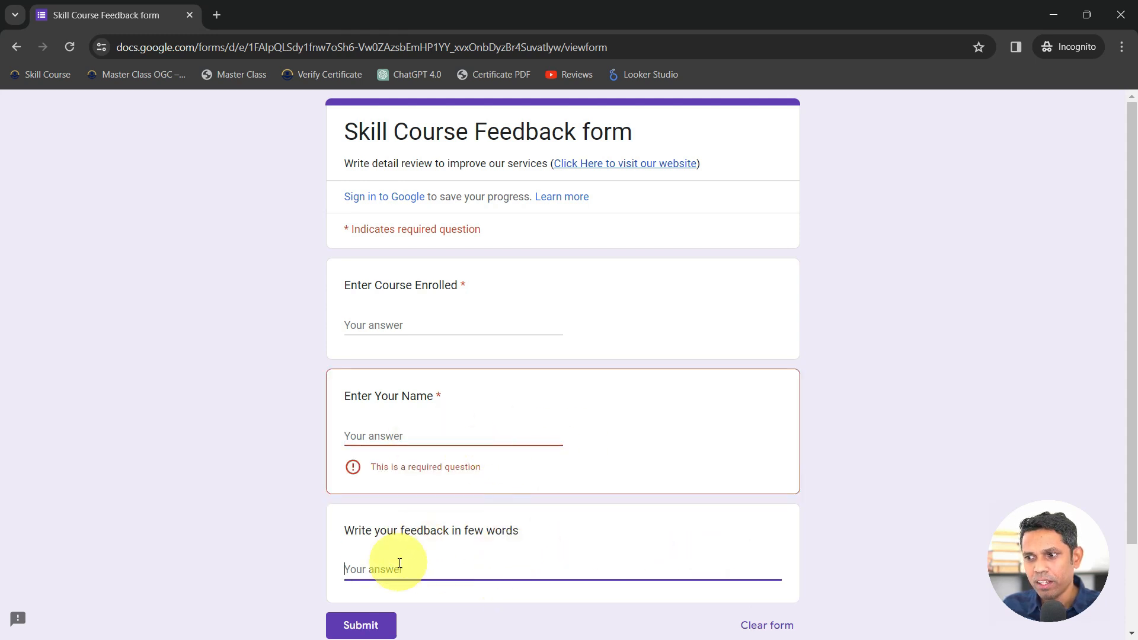
key("alt+Tab")
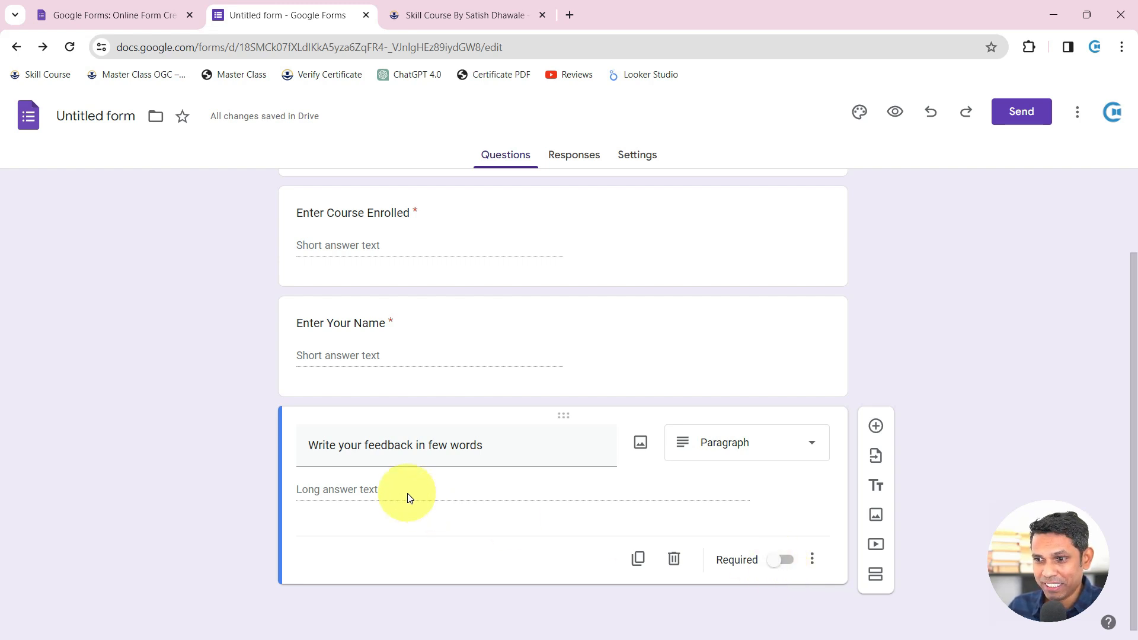
Step: Make the "Write your feedback in few words" question required
left_click(793, 560)
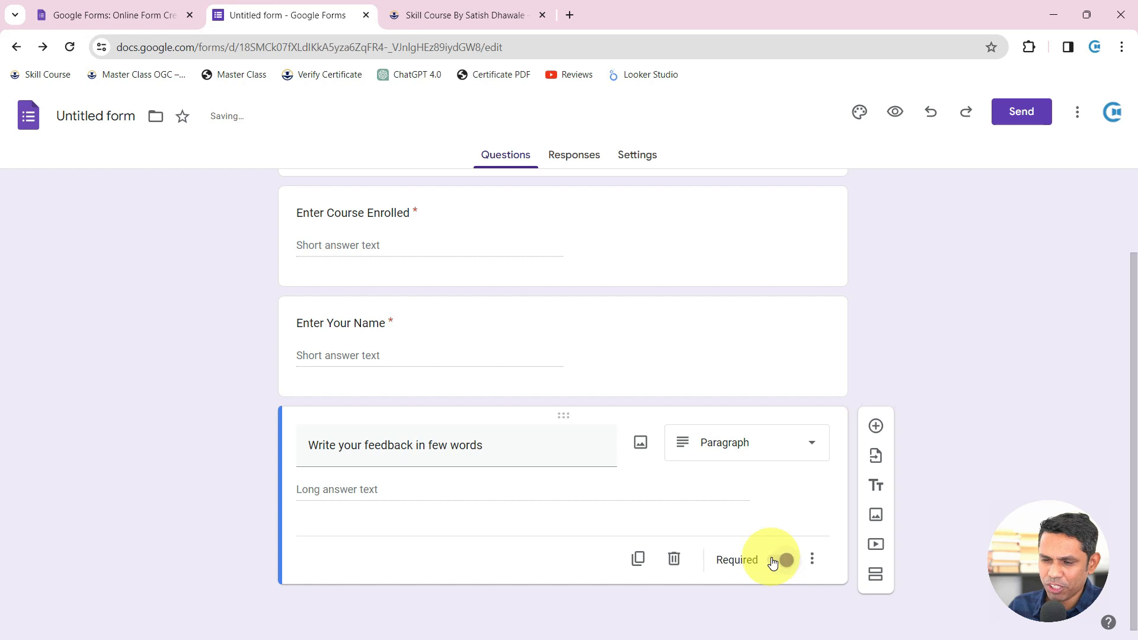
left_click(782, 557)
left_click(781, 558)
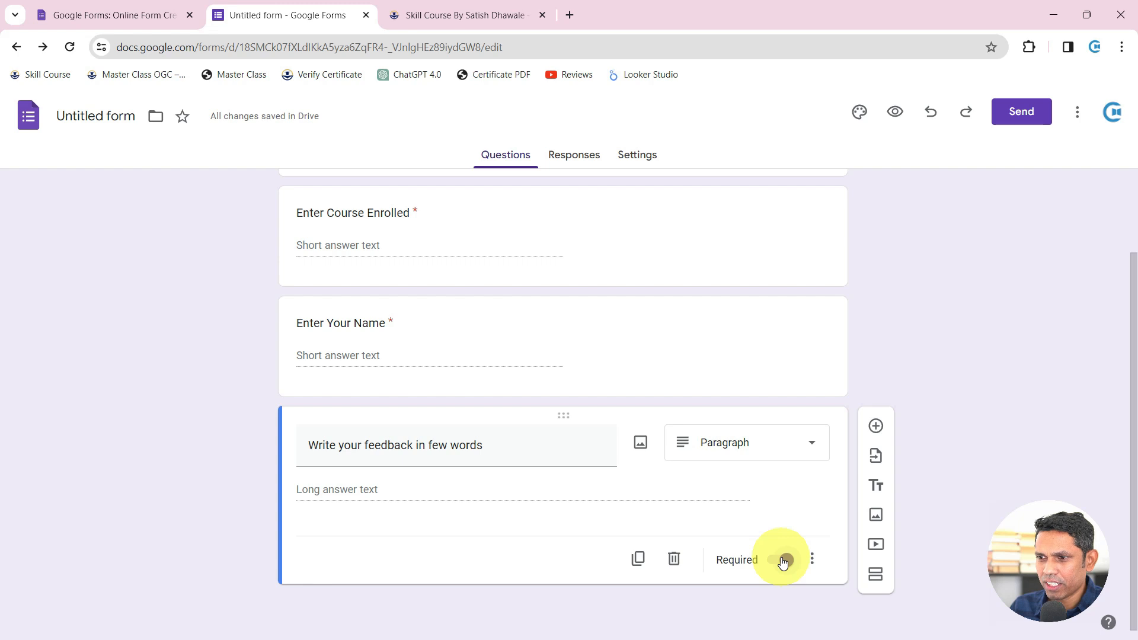
Step: Add a new question below the feedback question, trying the Checkboxes type before setting it to Dropdown
left_click(875, 428)
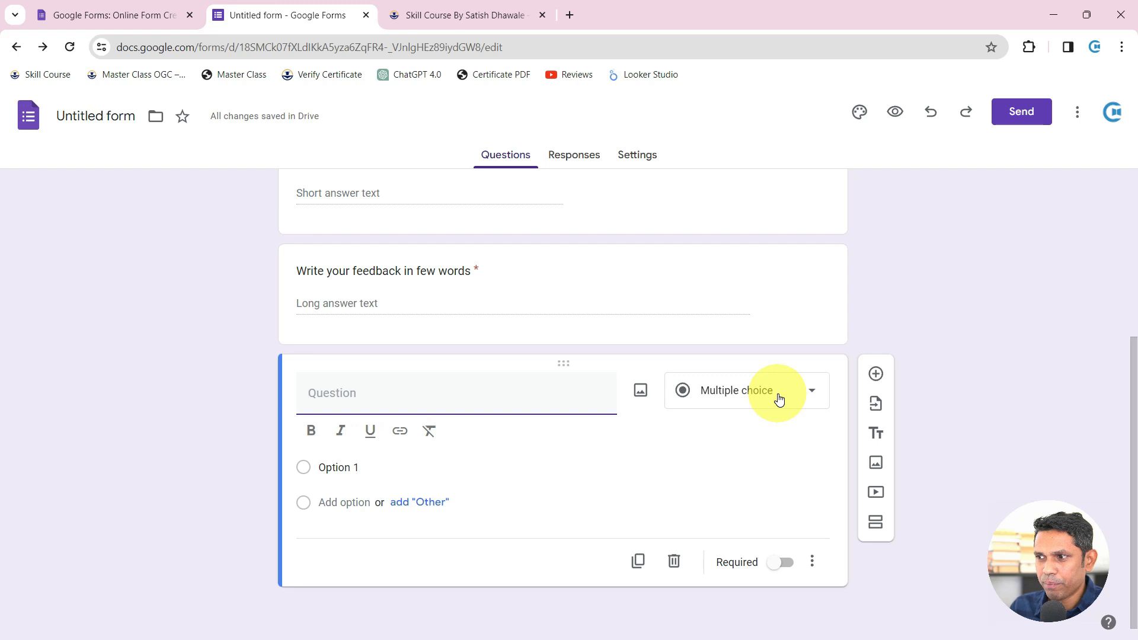
left_click(779, 400)
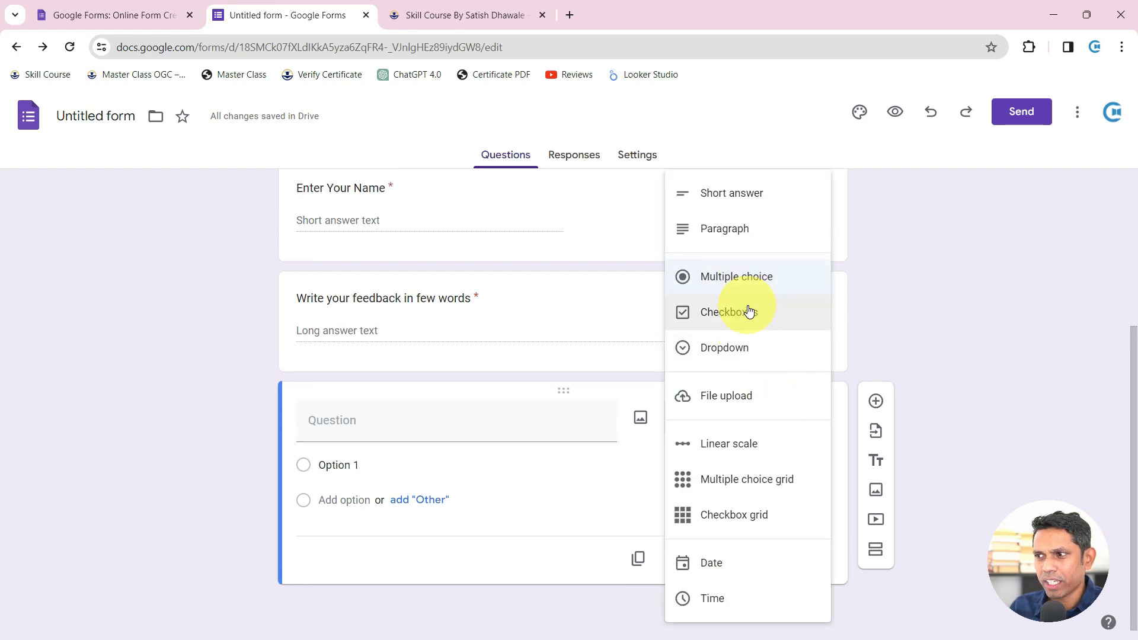
left_click(750, 310)
left_click(758, 401)
left_click(746, 350)
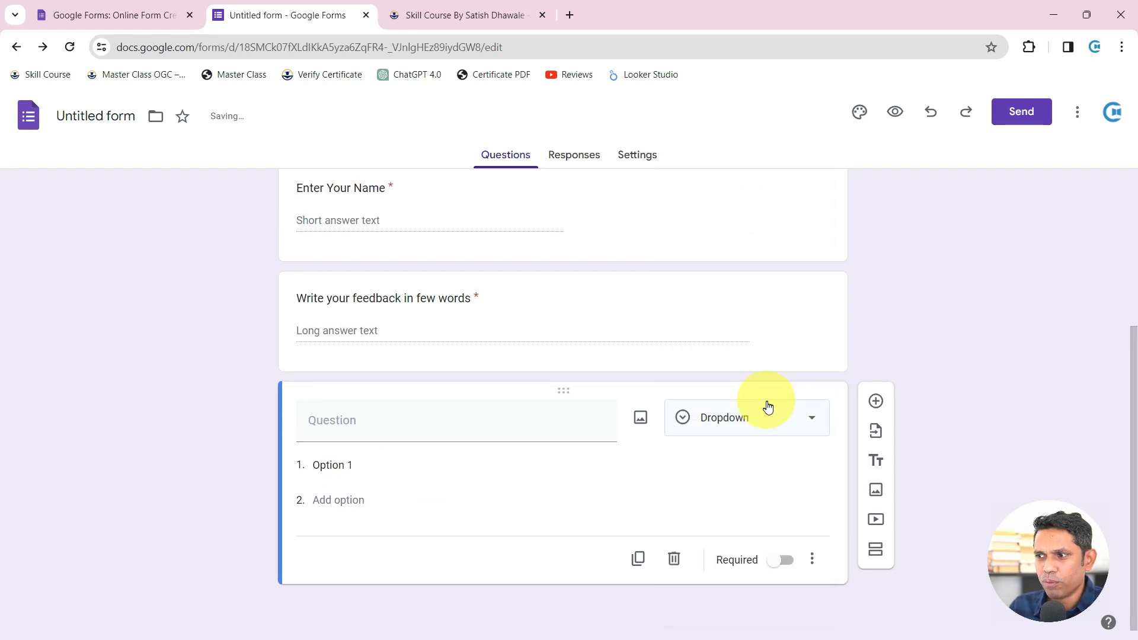